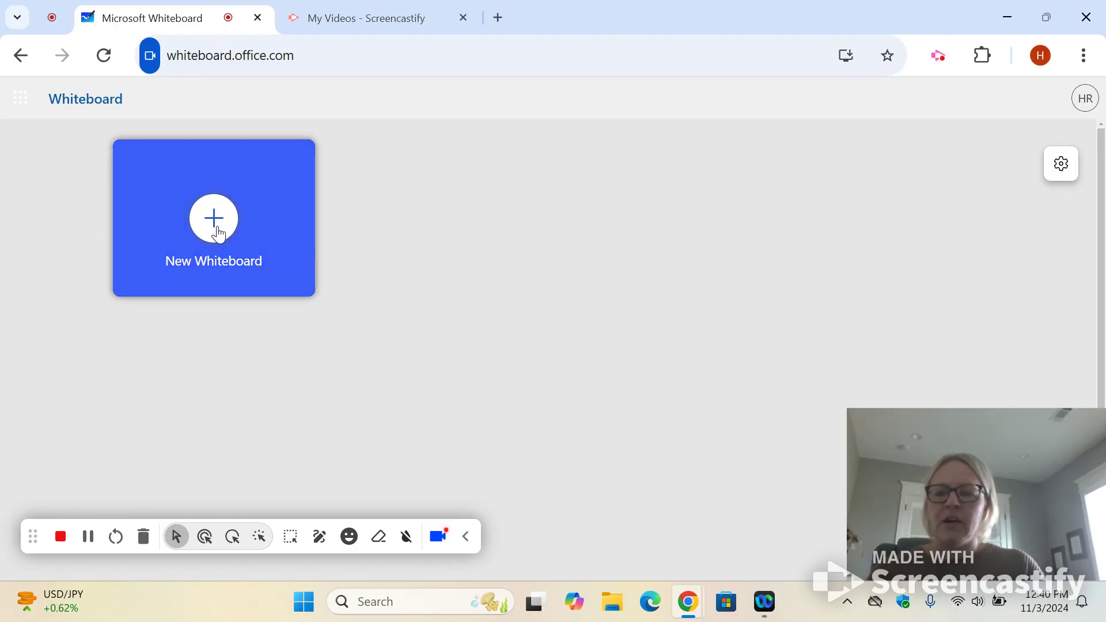
- Create a new whiteboard starting from a blank canvas
click(218, 234)
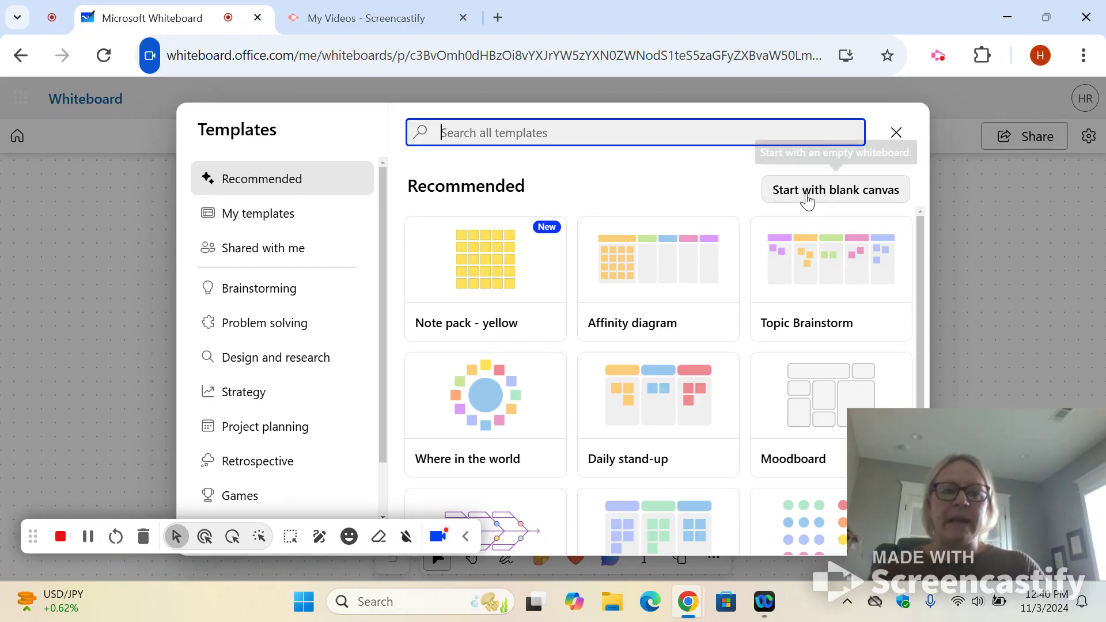
click(836, 196)
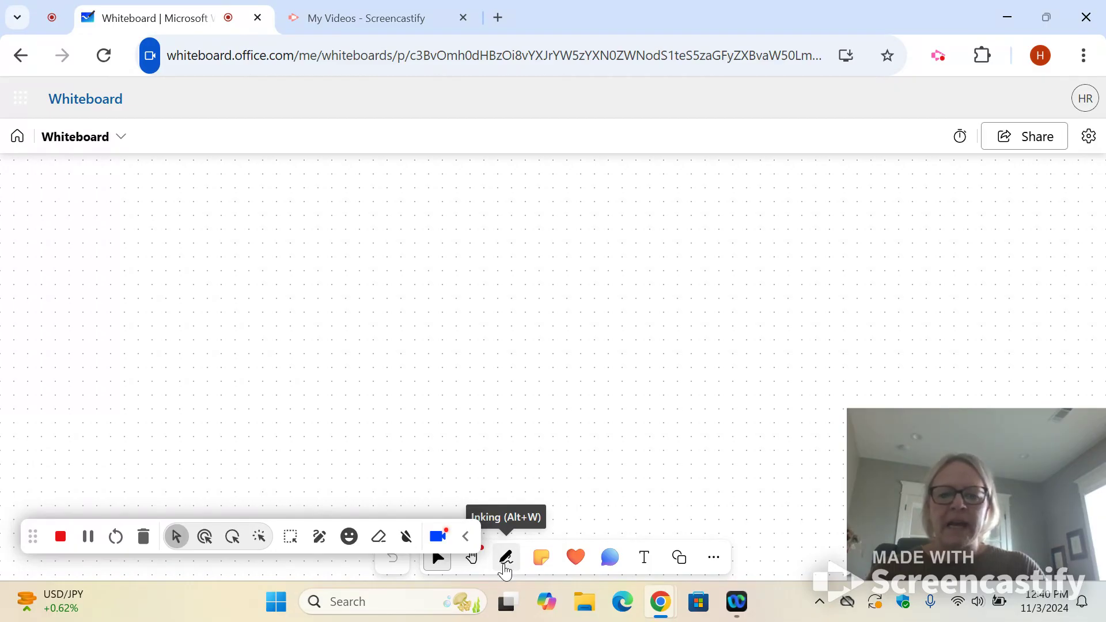
- Set the second inking pen to the lighter purple with a thickness of 5
click(507, 564)
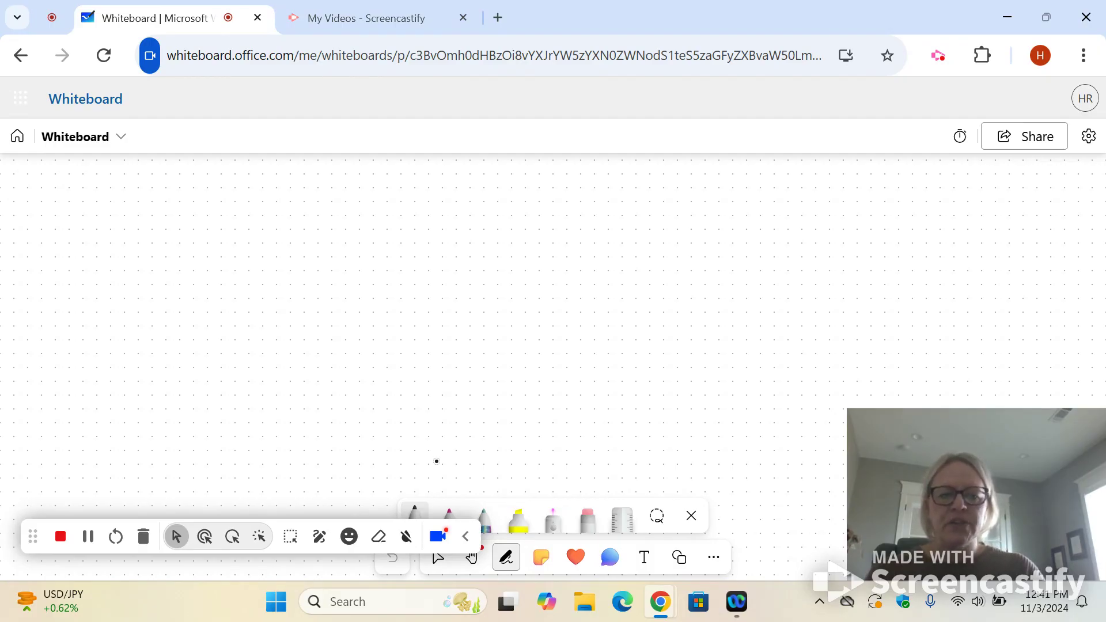
click(451, 512)
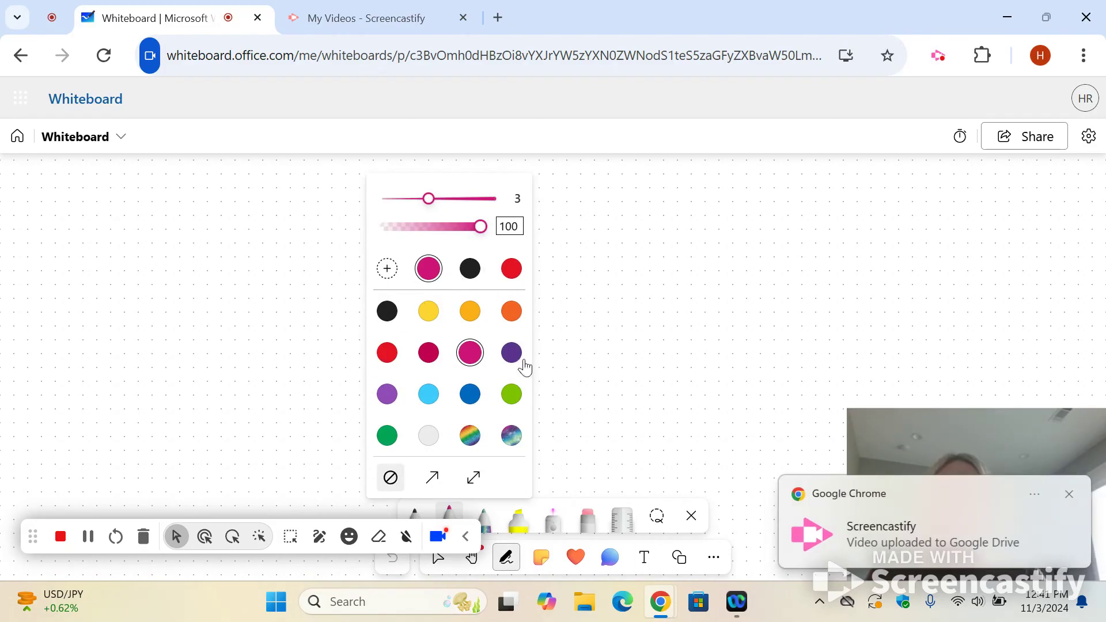
click(1070, 495)
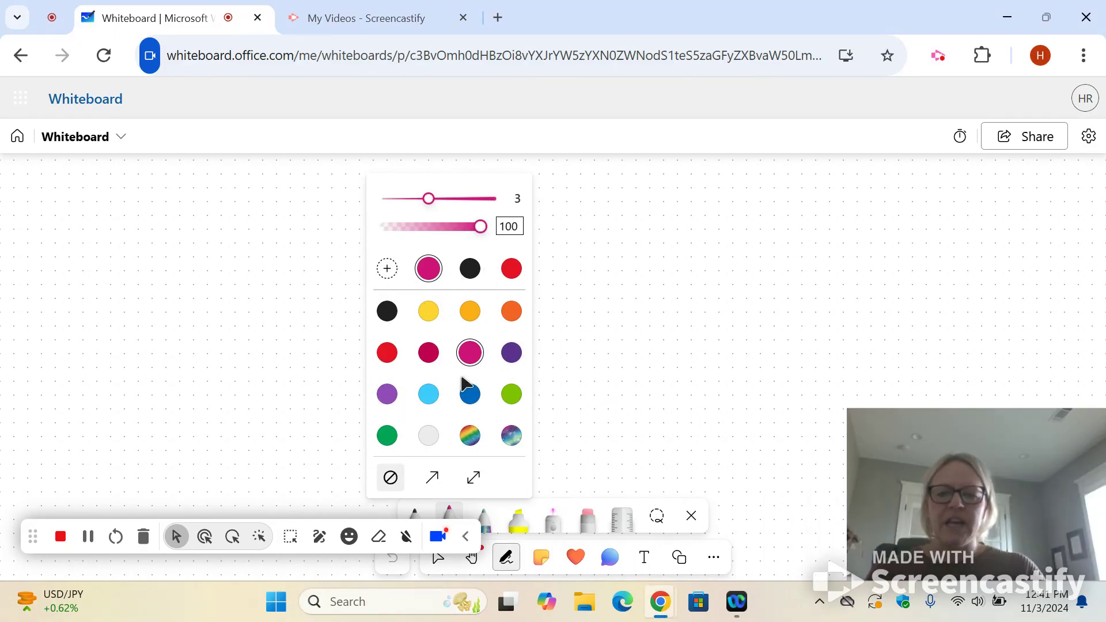
click(388, 395)
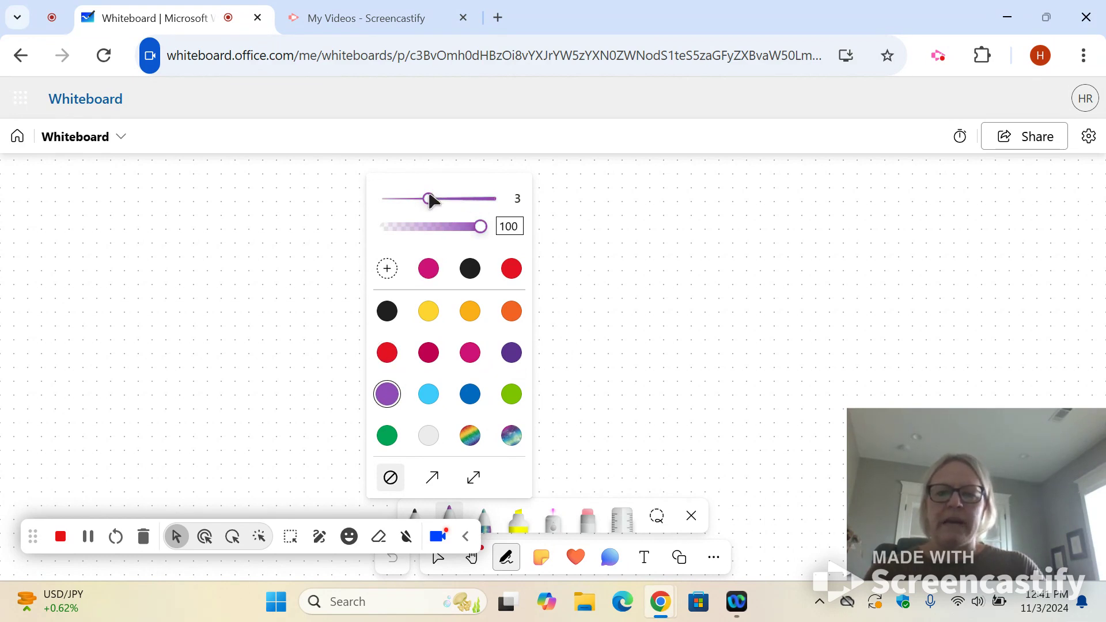
drag(432, 200, 478, 203)
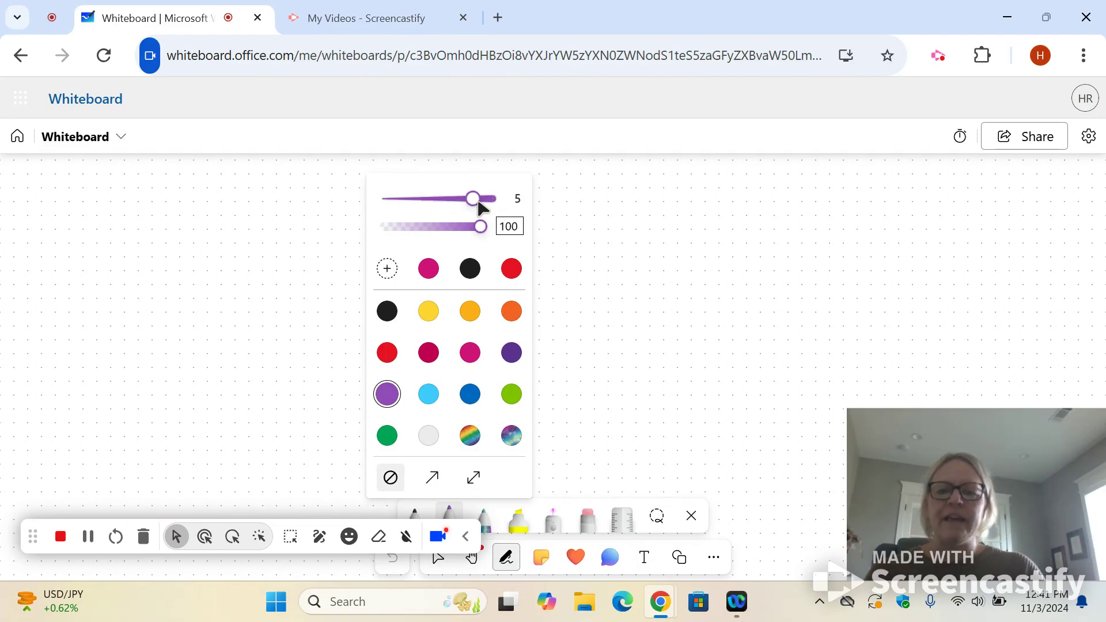
click(693, 322)
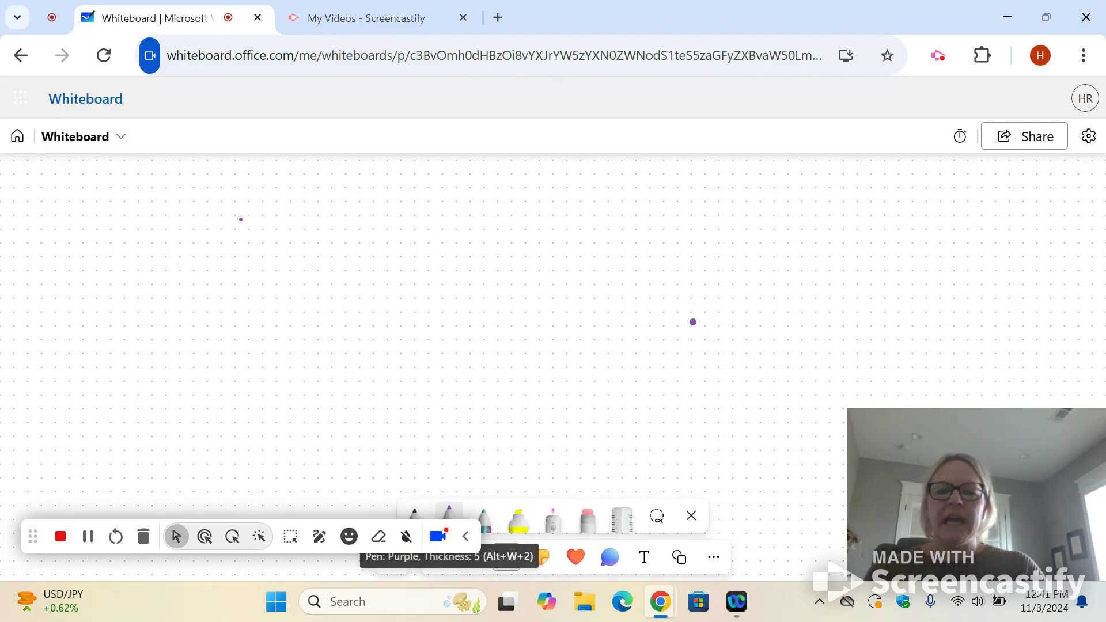
- Handwrite the word "Bears" in large purple letters across the upper part of the canvas
drag(245, 213, 244, 305)
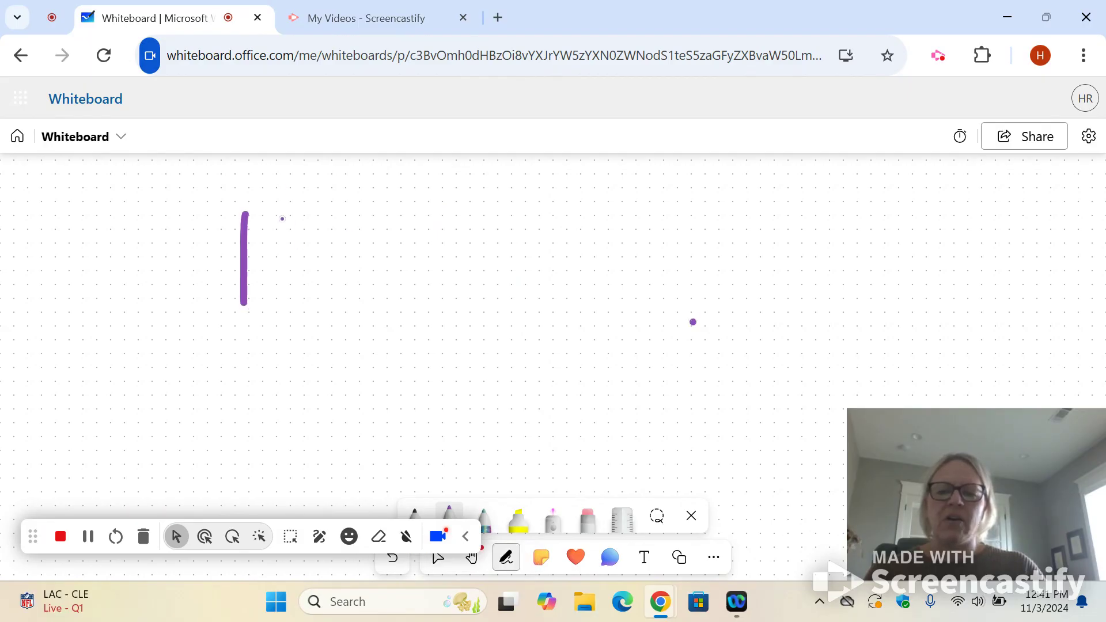
mouse_move(246, 214)
mouse_down()
mouse_move(256, 212)
mouse_move(250, 255)
mouse_move(281, 260)
mouse_move(253, 303)
mouse_up()
mouse_move(328, 284)
mouse_down()
mouse_move(380, 275)
mouse_move(370, 321)
mouse_up()
mouse_move(440, 263)
mouse_down()
mouse_move(383, 312)
mouse_move(435, 294)
mouse_move(440, 323)
mouse_up()
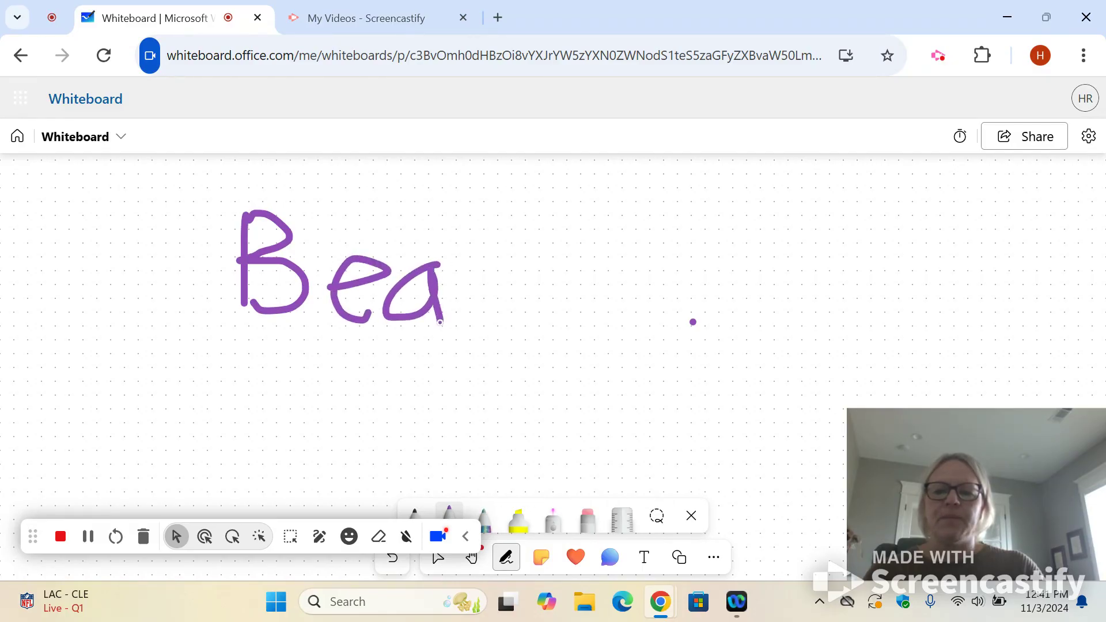
mouse_move(457, 279)
mouse_down()
mouse_move(452, 265)
mouse_move(499, 269)
mouse_move(514, 325)
mouse_move(501, 312)
mouse_up()
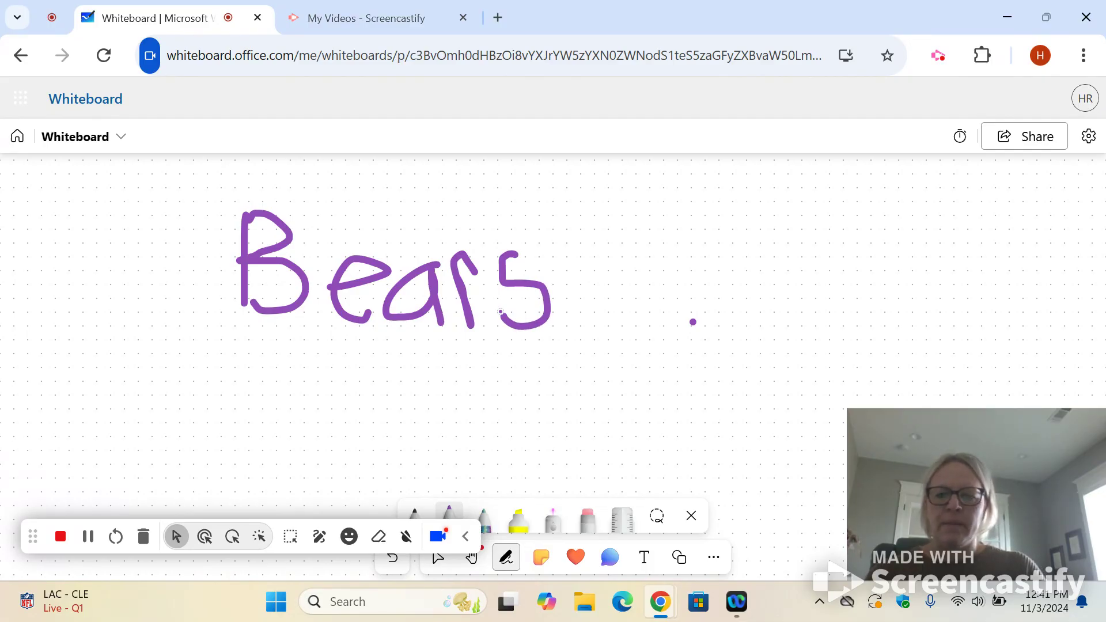
- Change the highlighter colour to cyan and highlight the handwritten word "Bears"
click(517, 523)
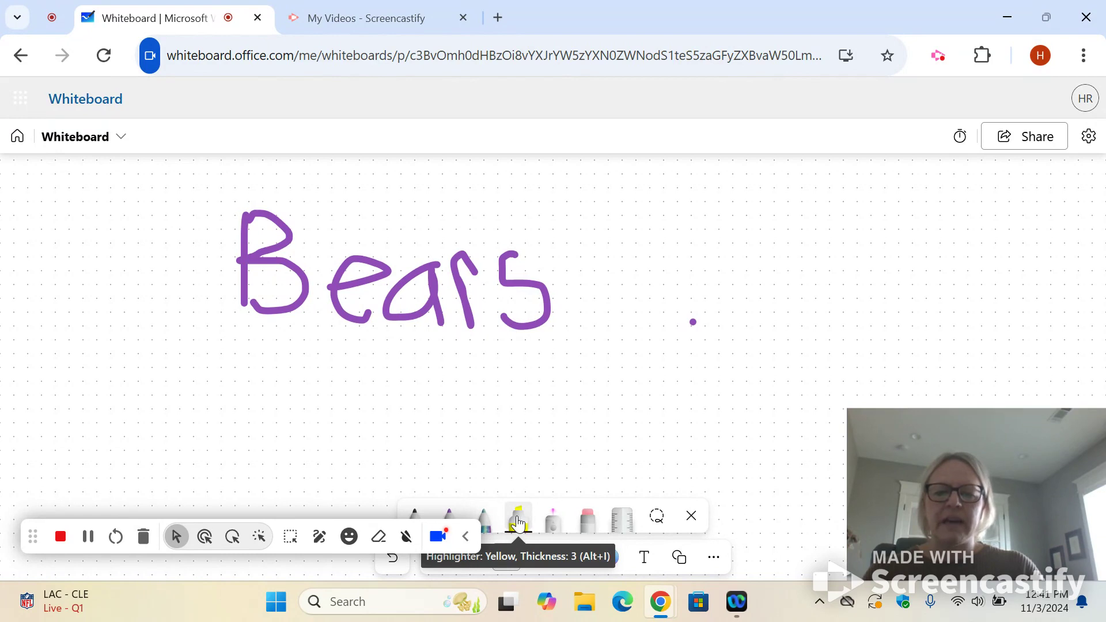
click(518, 523)
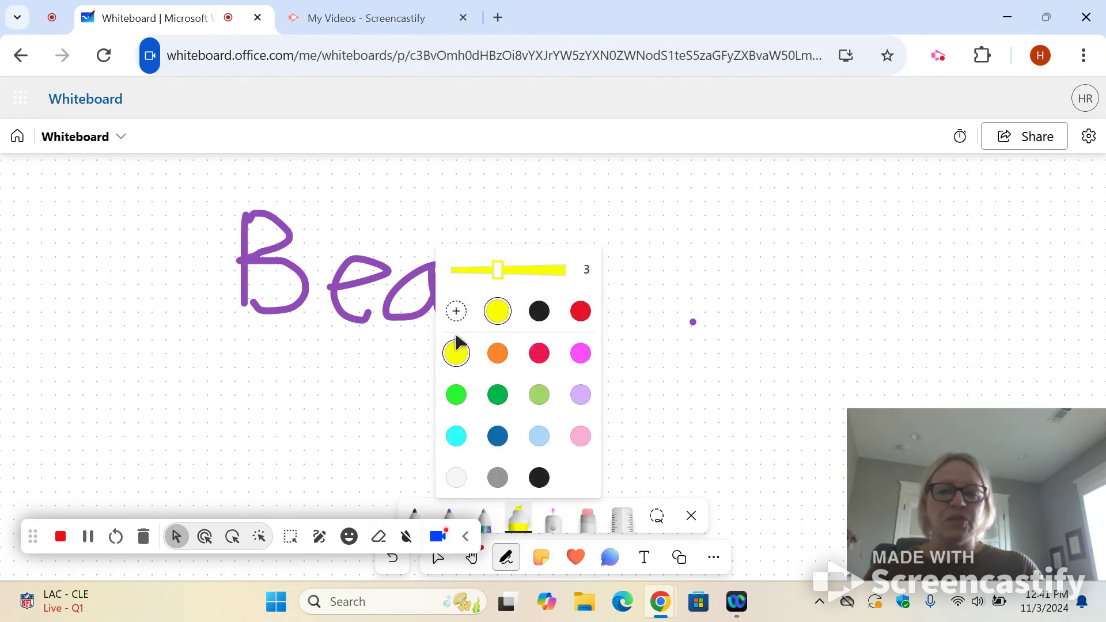
click(456, 443)
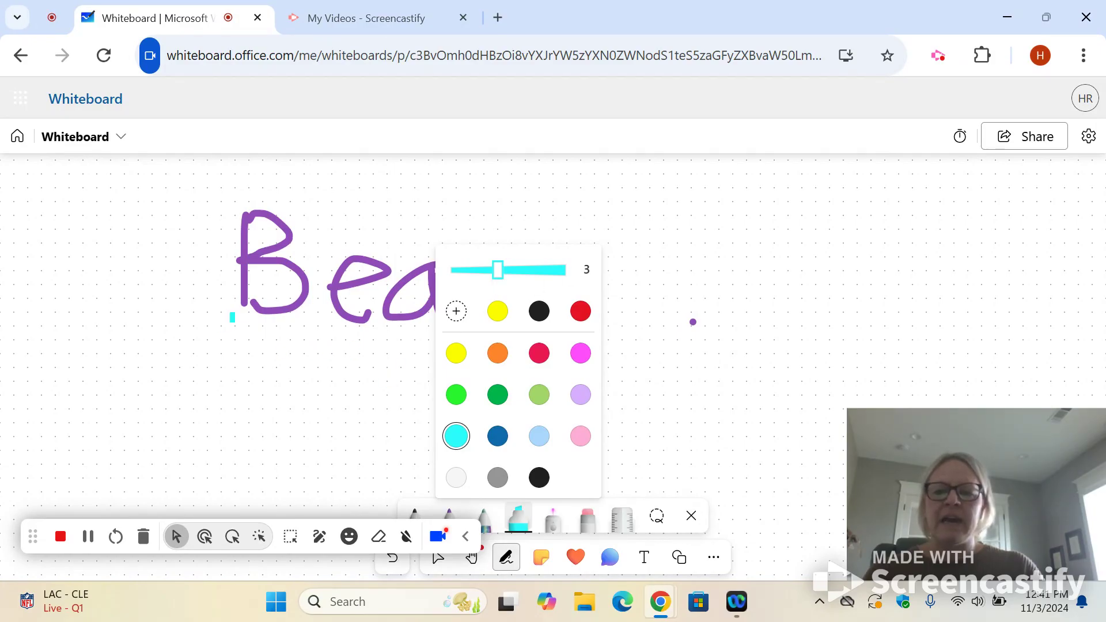
key(Escape)
mouse_move(225, 265)
mouse_down()
mouse_move(539, 268)
mouse_move(263, 312)
mouse_move(544, 308)
mouse_move(288, 318)
mouse_move(346, 285)
mouse_move(249, 230)
mouse_move(257, 224)
mouse_up()
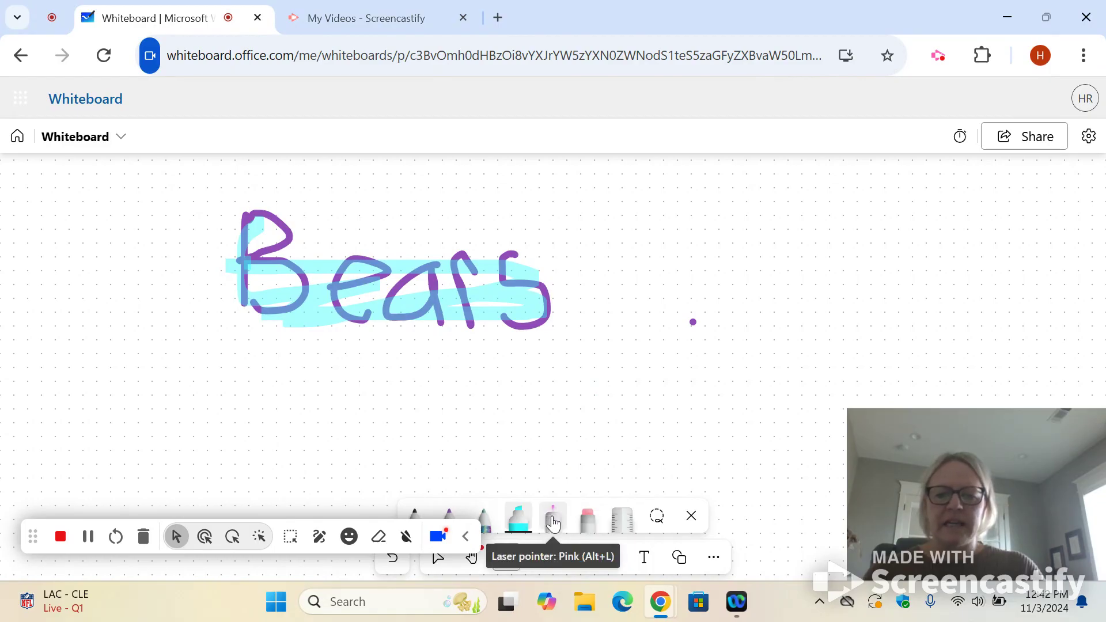
- Point out the word "Bears" by sweeping the pink laser pointer beneath it
click(553, 522)
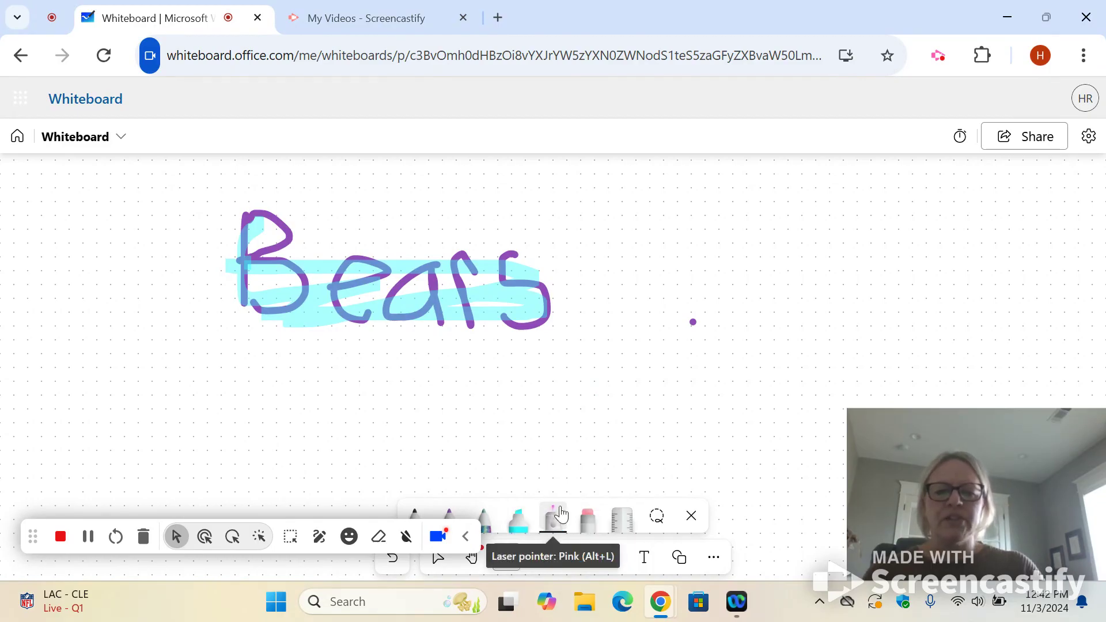
drag(585, 346, 204, 346)
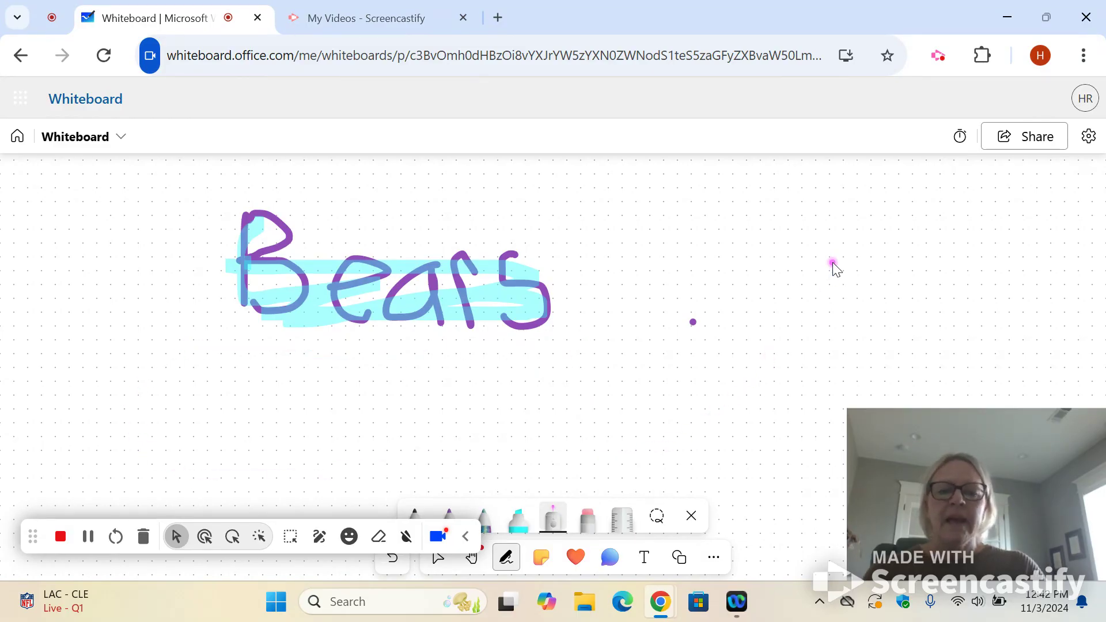
- Erase the stray dot, the handwritten word and its highlighting from the canvas, and close the inking tools
click(590, 525)
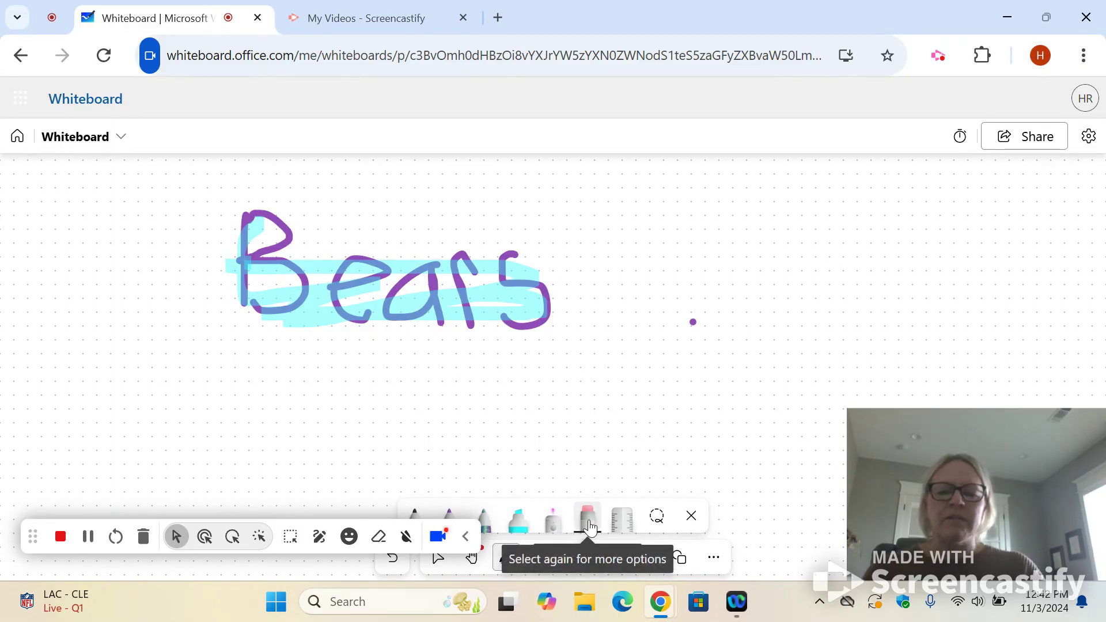
click(695, 325)
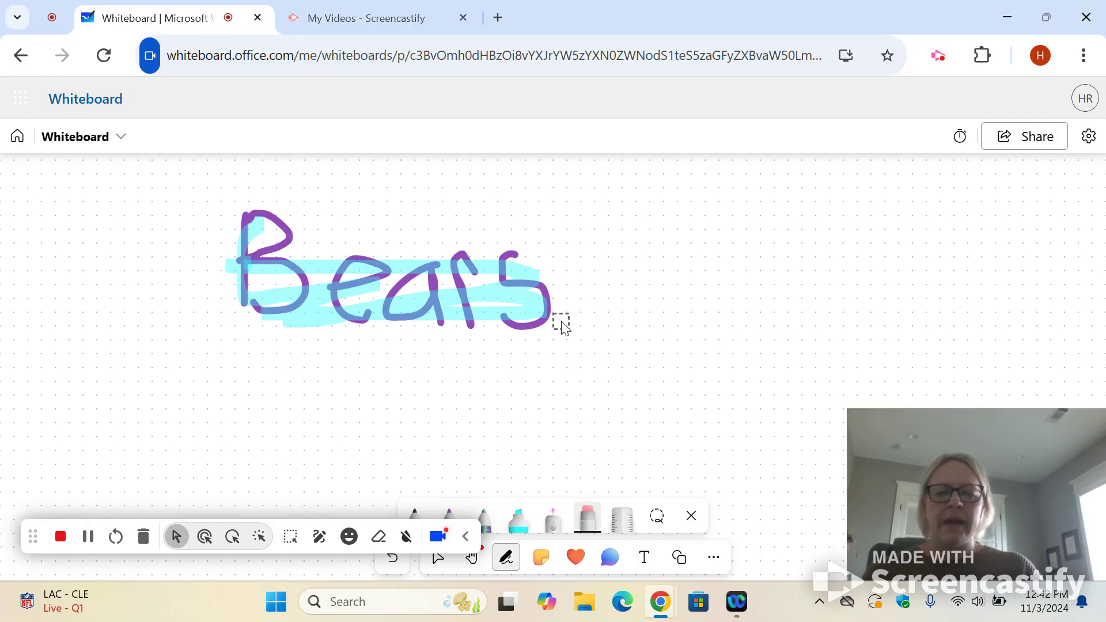
drag(562, 322, 483, 334)
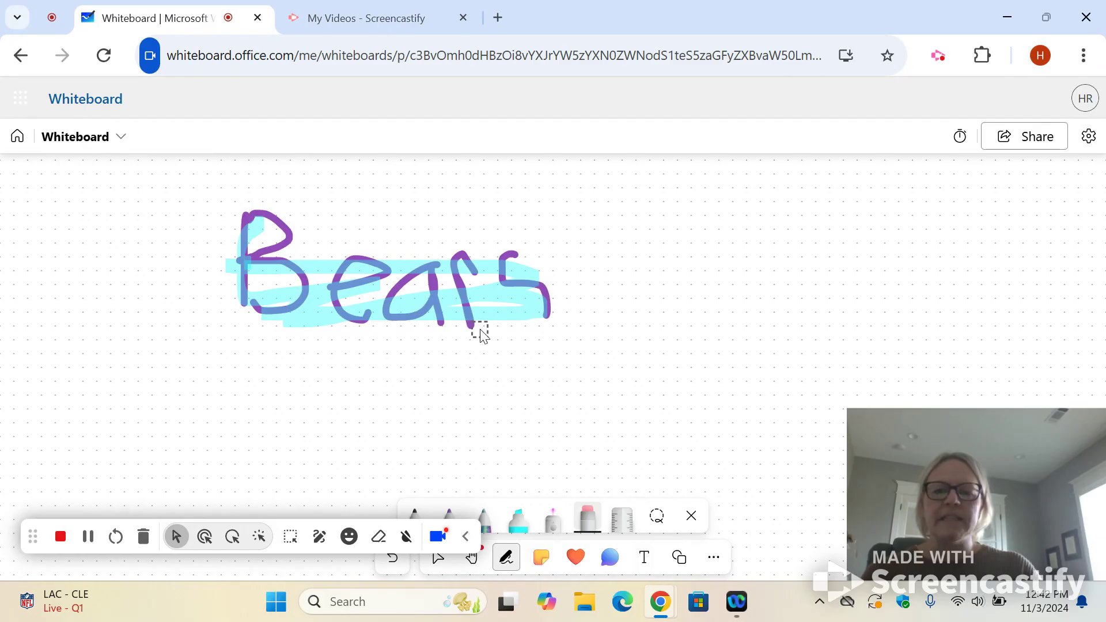
mouse_move(376, 291)
mouse_down()
mouse_move(222, 296)
mouse_move(267, 230)
mouse_move(218, 225)
mouse_up()
drag(481, 257, 452, 316)
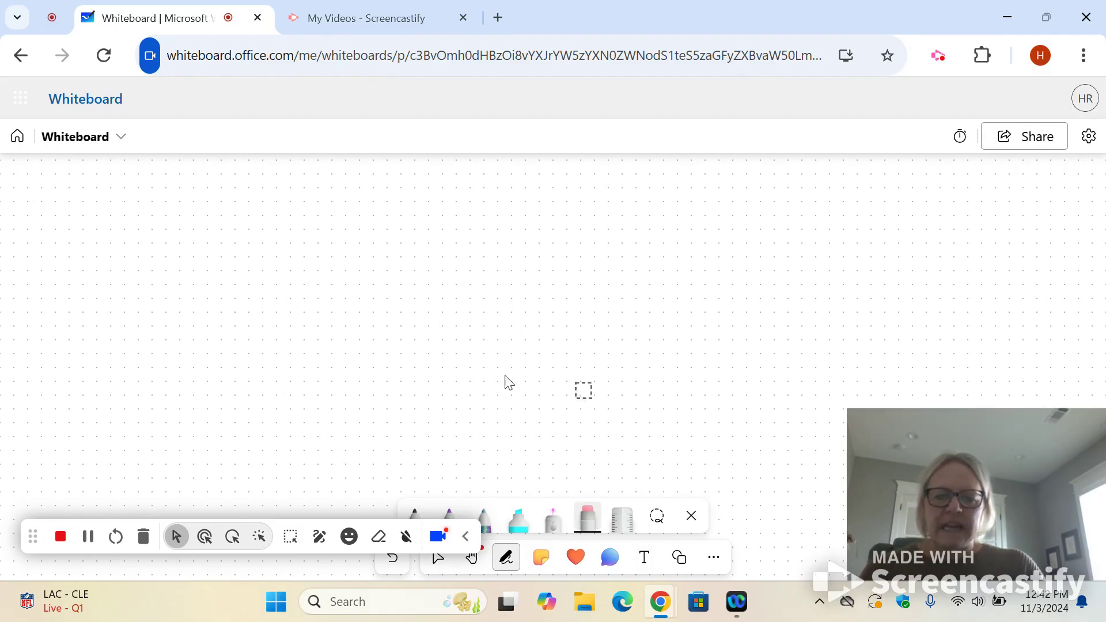
click(702, 515)
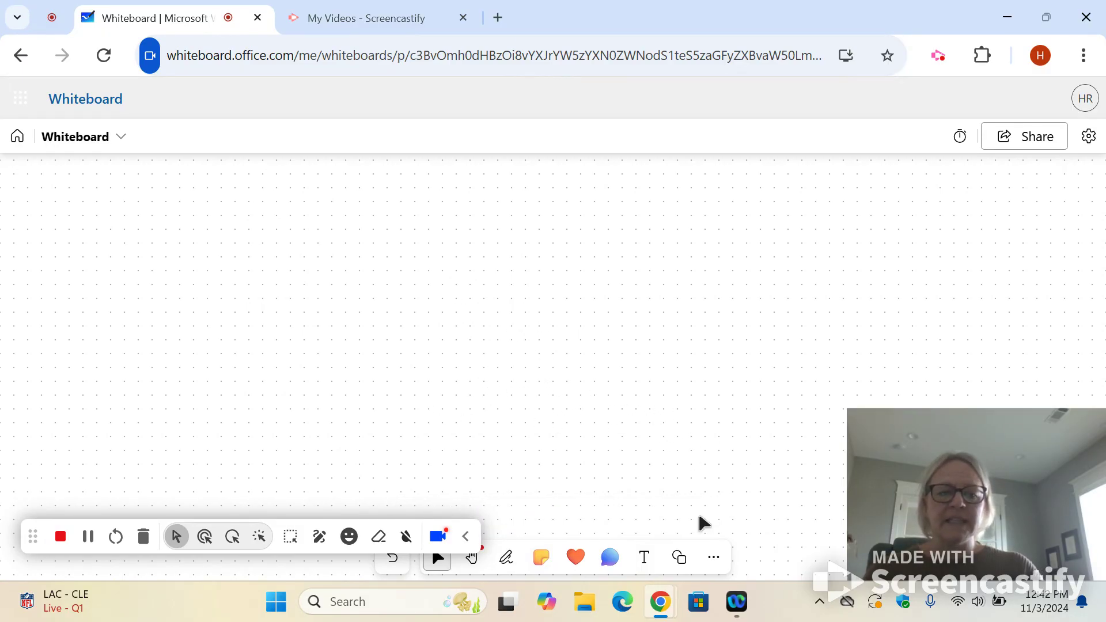
- Add a blue sticky note to the canvas with the text "Bears hibernate"
click(542, 562)
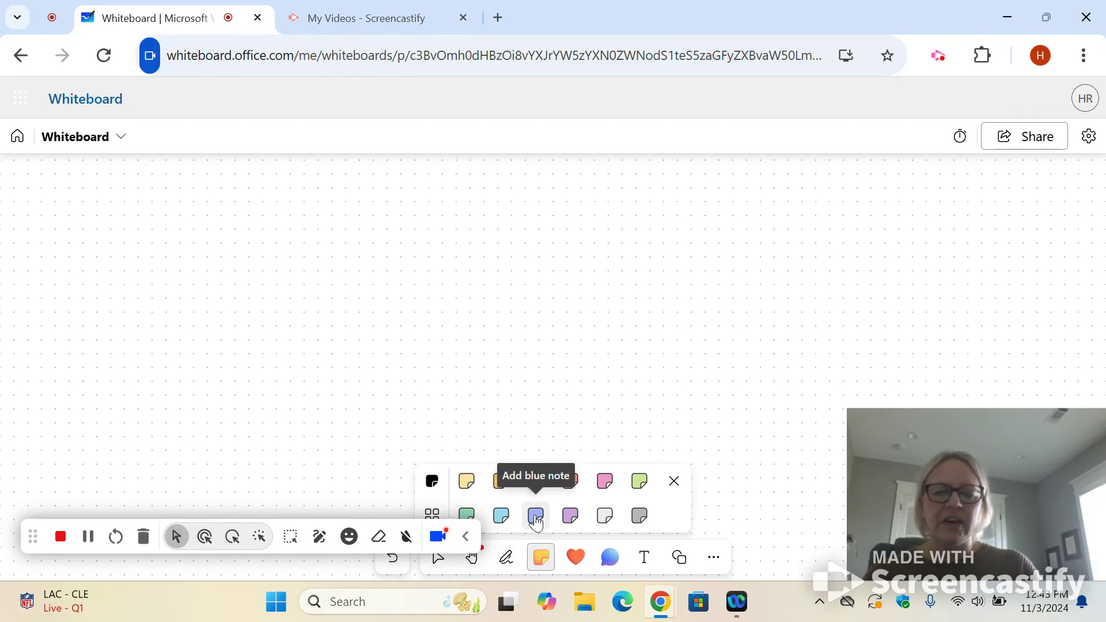
click(536, 518)
click(264, 280)
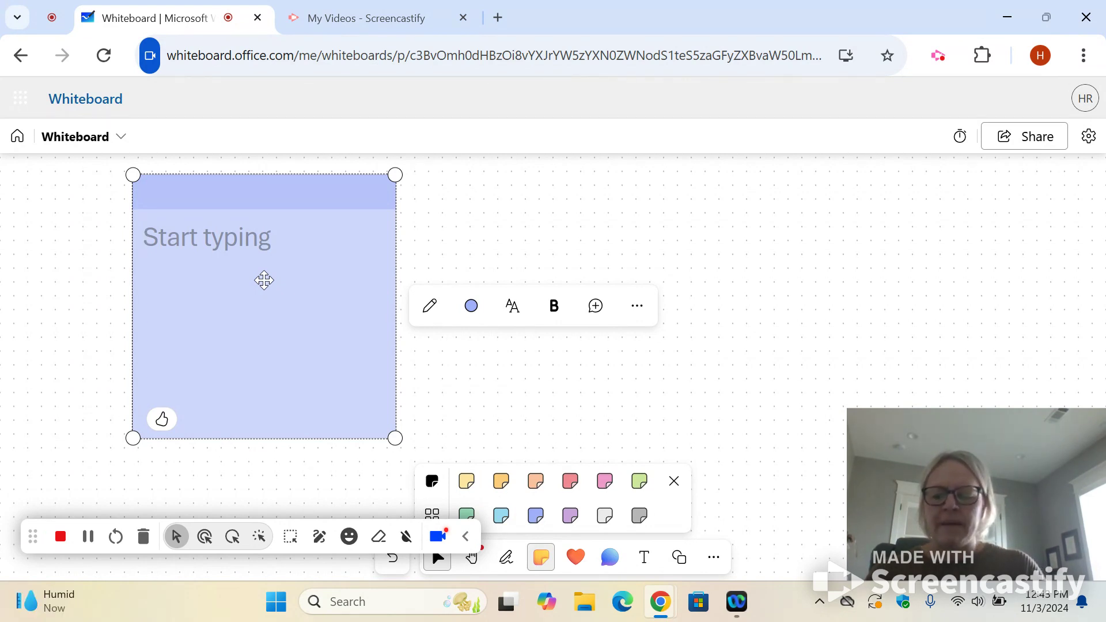
text(Bear)
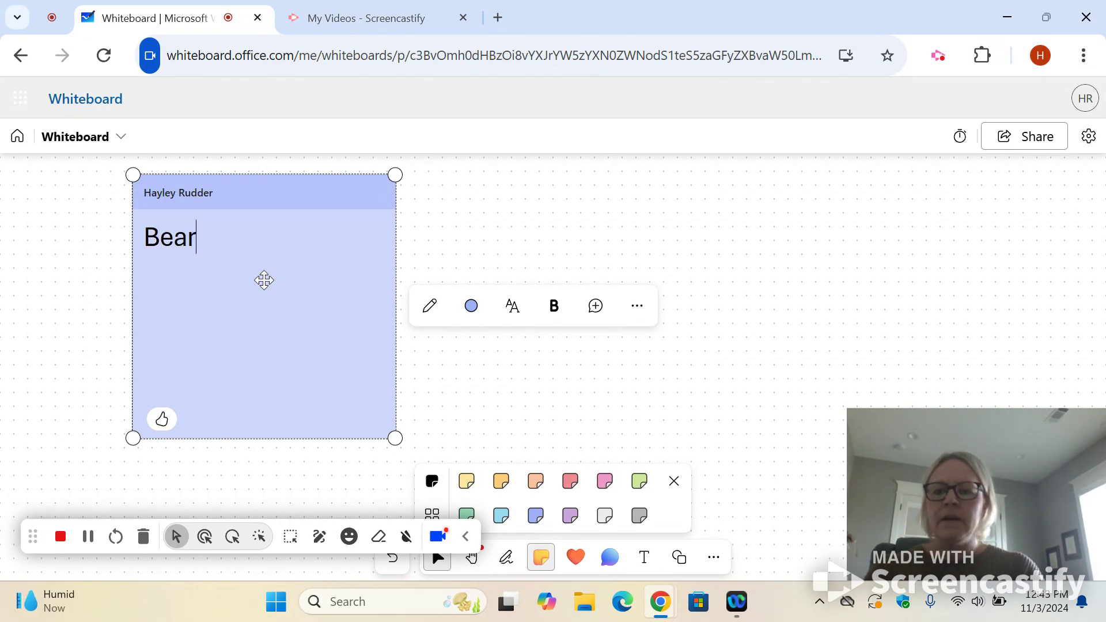
text(s hibernate)
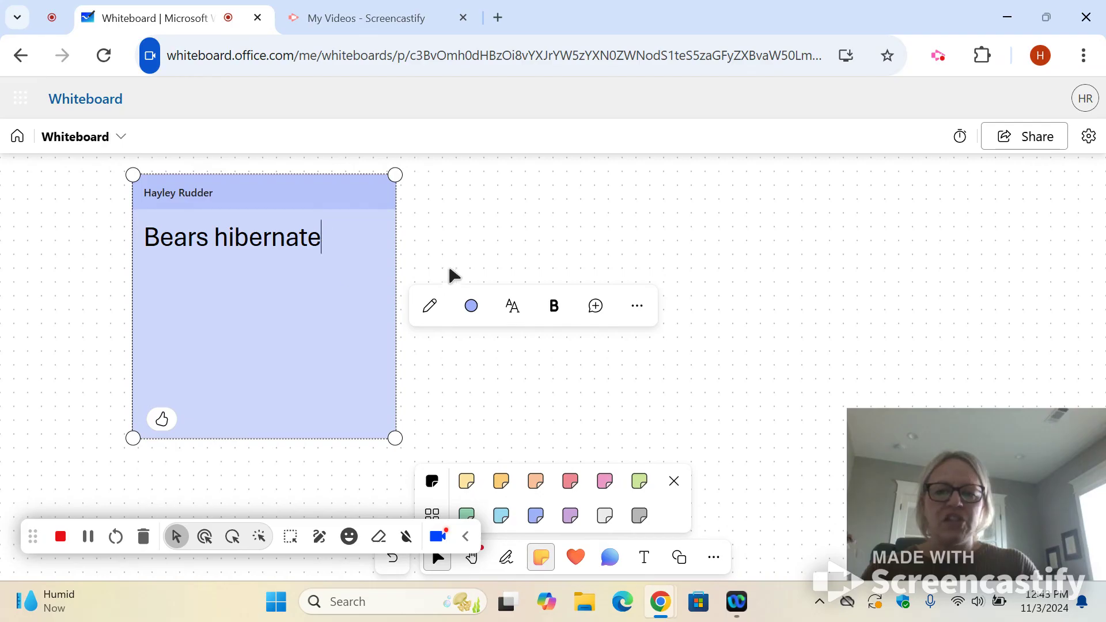
- Change the font of the note's text to Handwritten and look at the bold, italic and underline options
drag(321, 237, 144, 247)
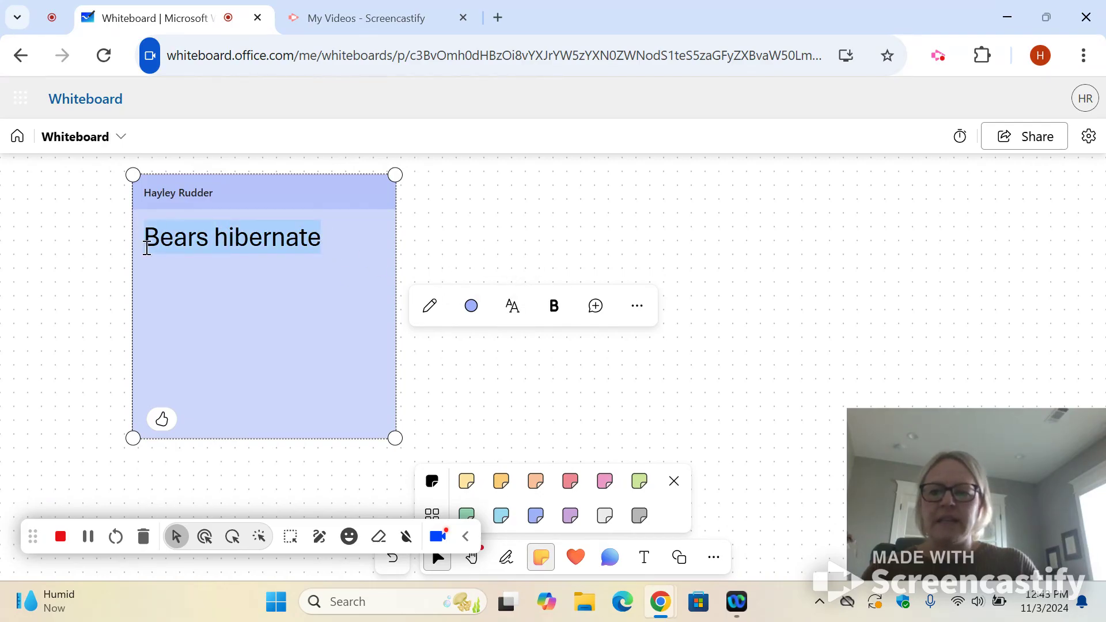
click(514, 314)
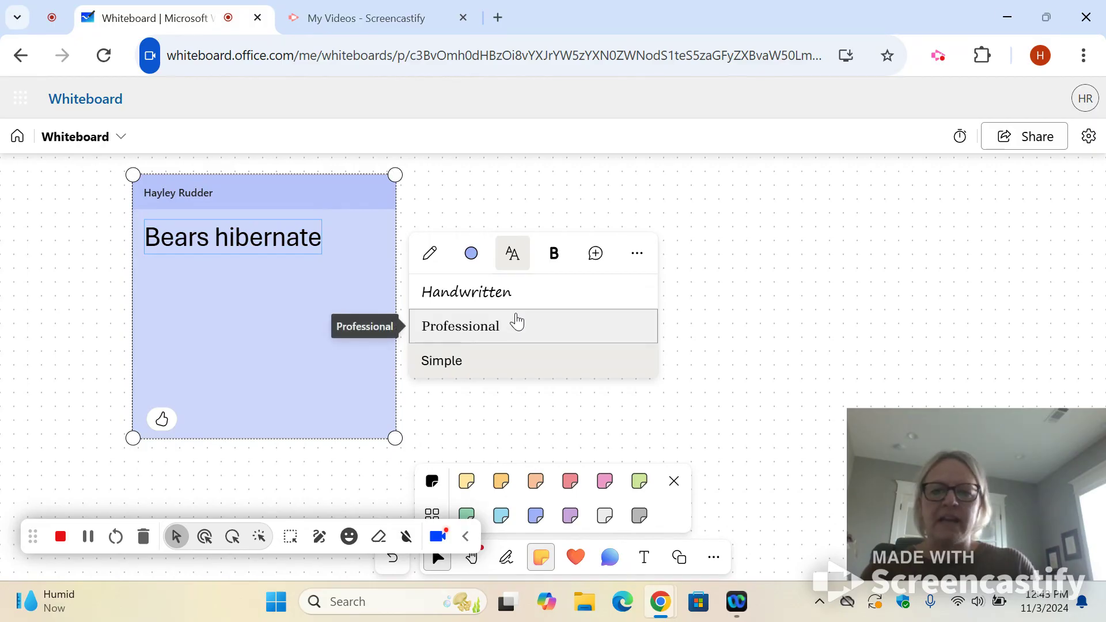
click(466, 292)
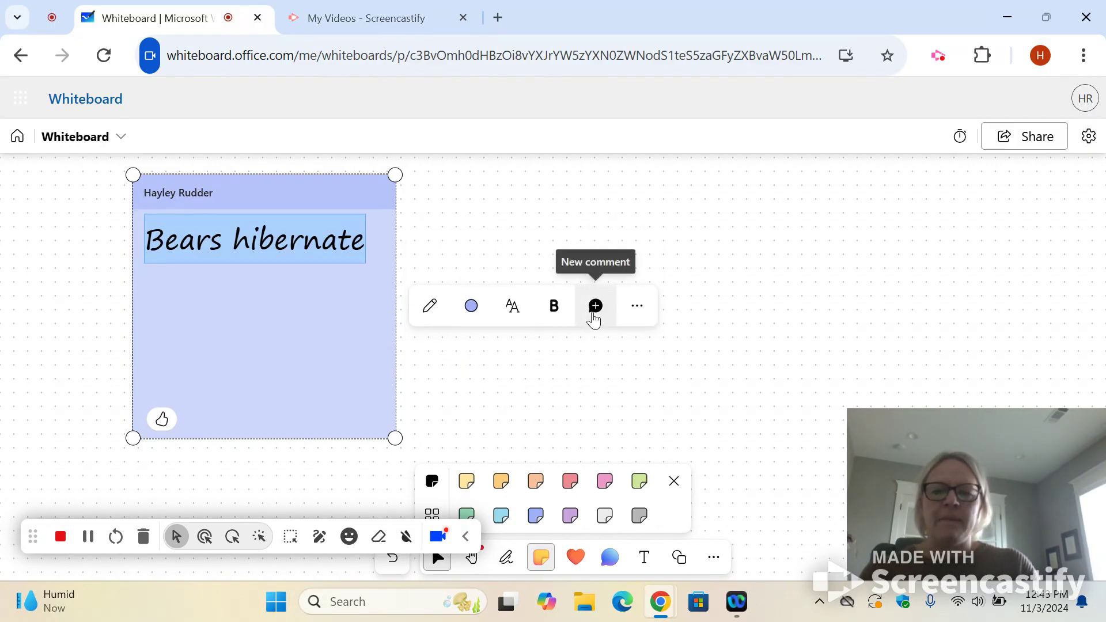
click(554, 309)
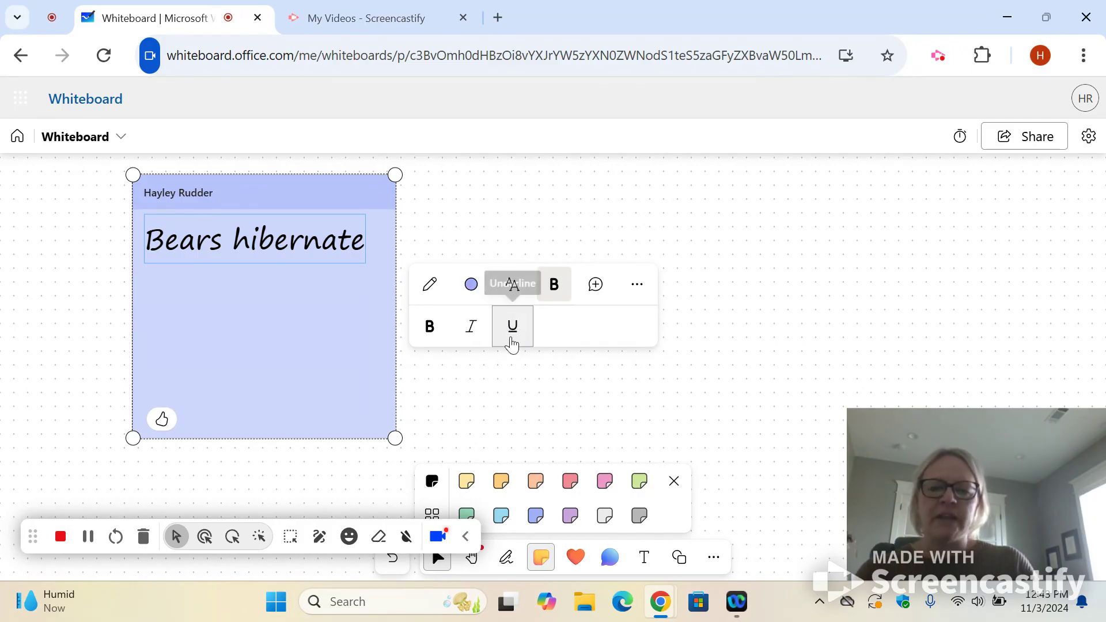
click(449, 239)
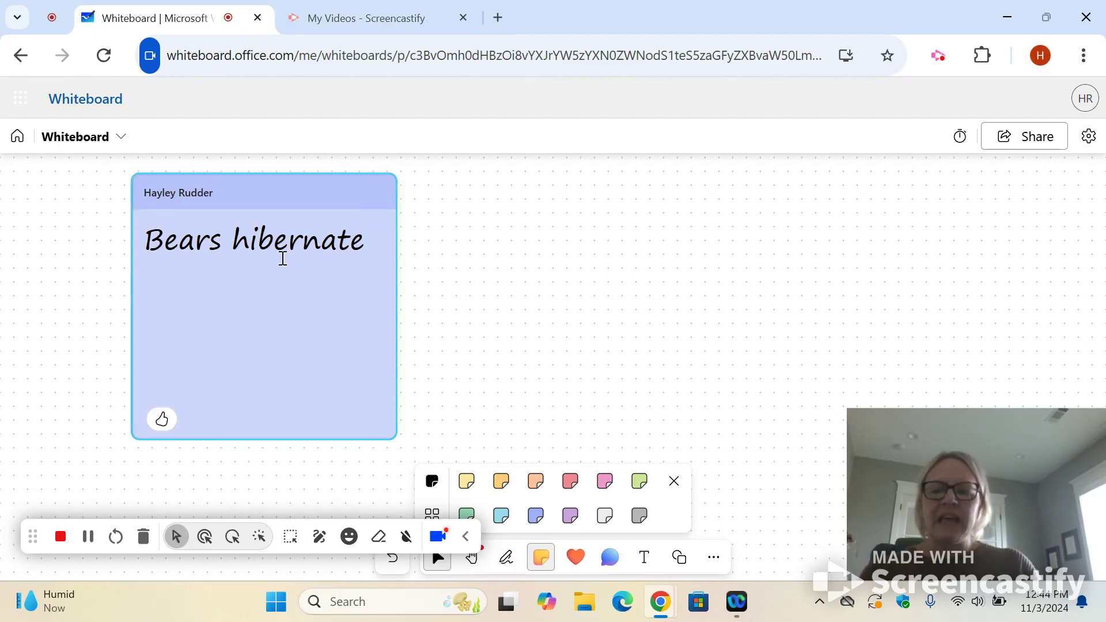
- Shrink the blue note to a little over half its width and move it slightly toward the canvas's left edge
click(275, 306)
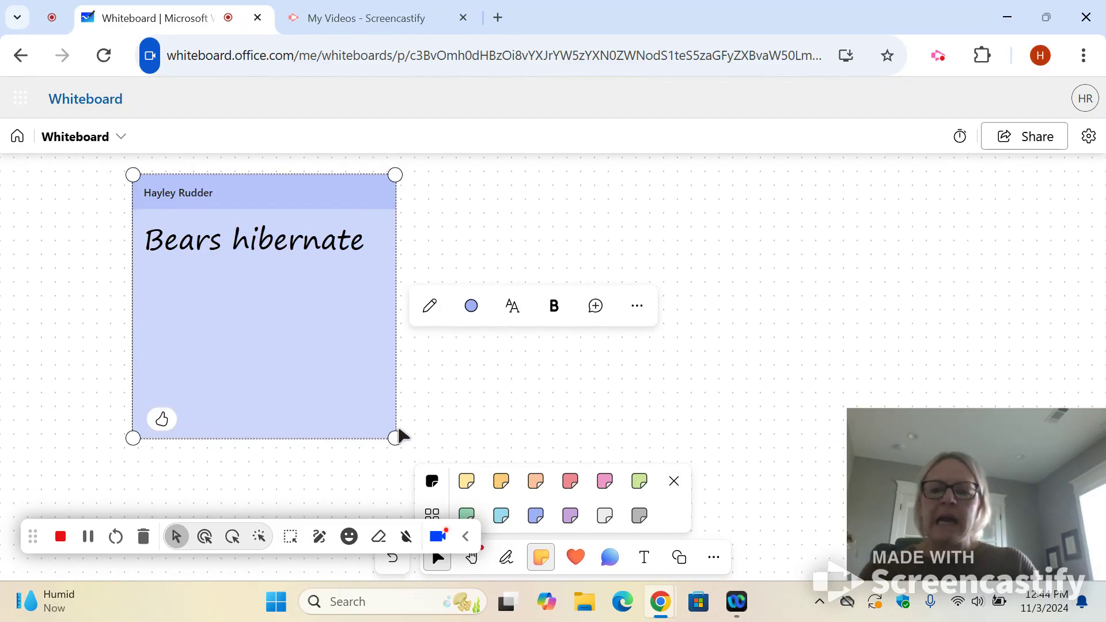
drag(395, 438, 298, 295)
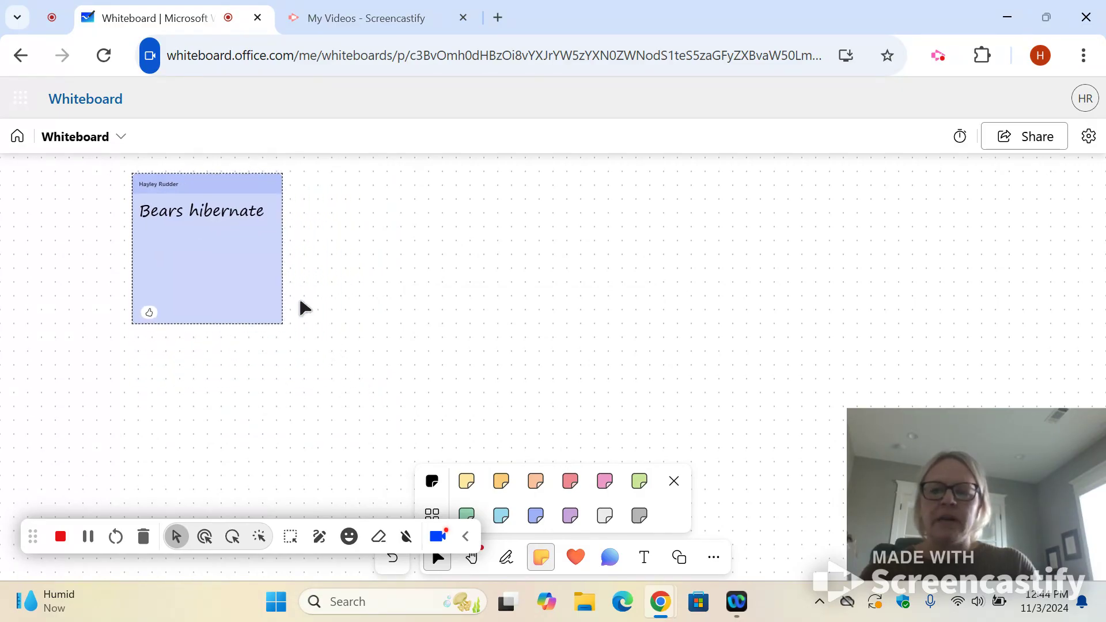
drag(259, 252, 210, 258)
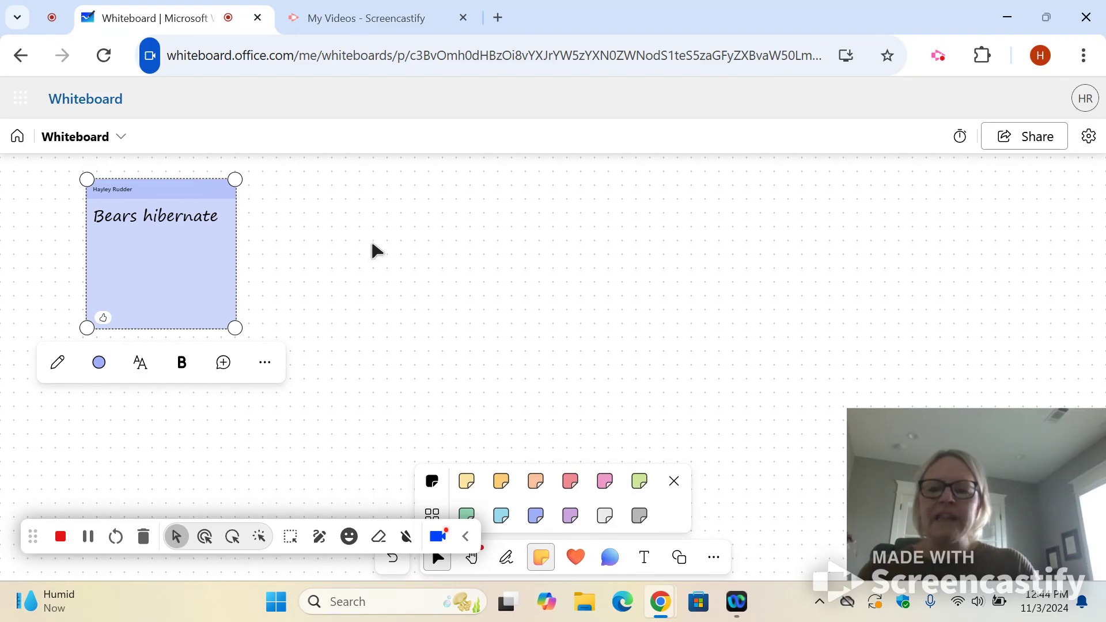
click(366, 259)
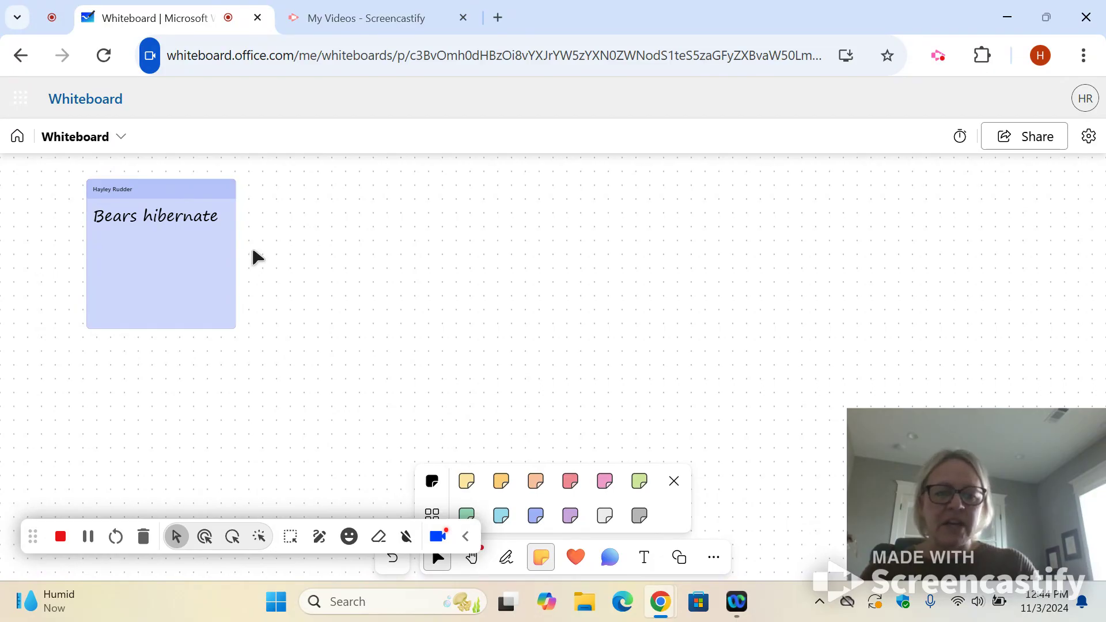
- Post the comment "wow! do they hibernate in caves?" on the blue "Bears hibernate" note
mouse_move(102, 319)
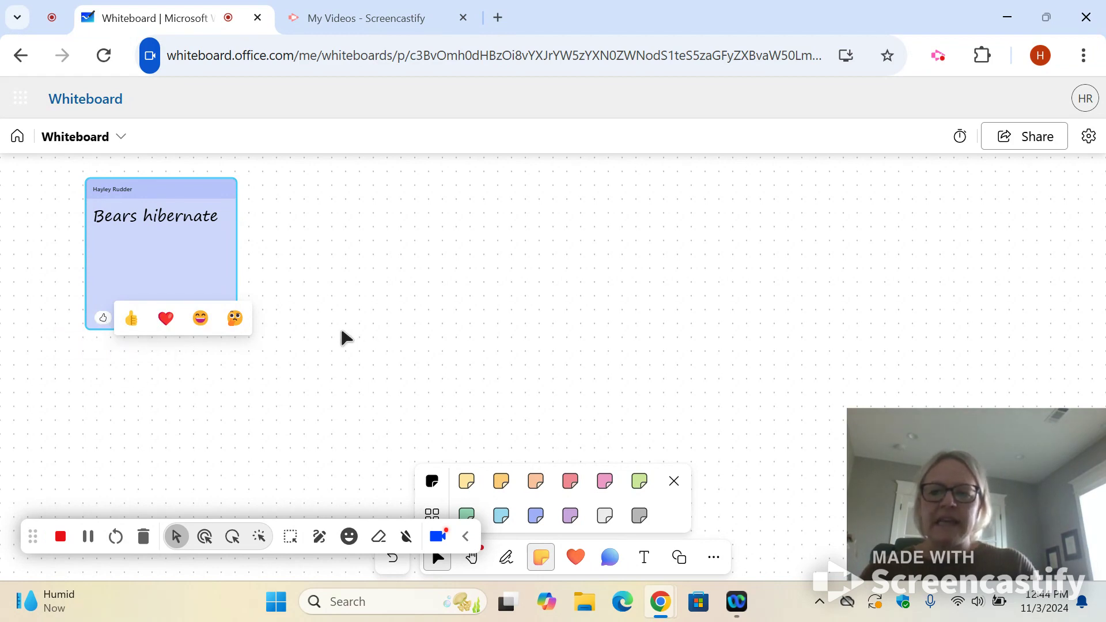
click(219, 241)
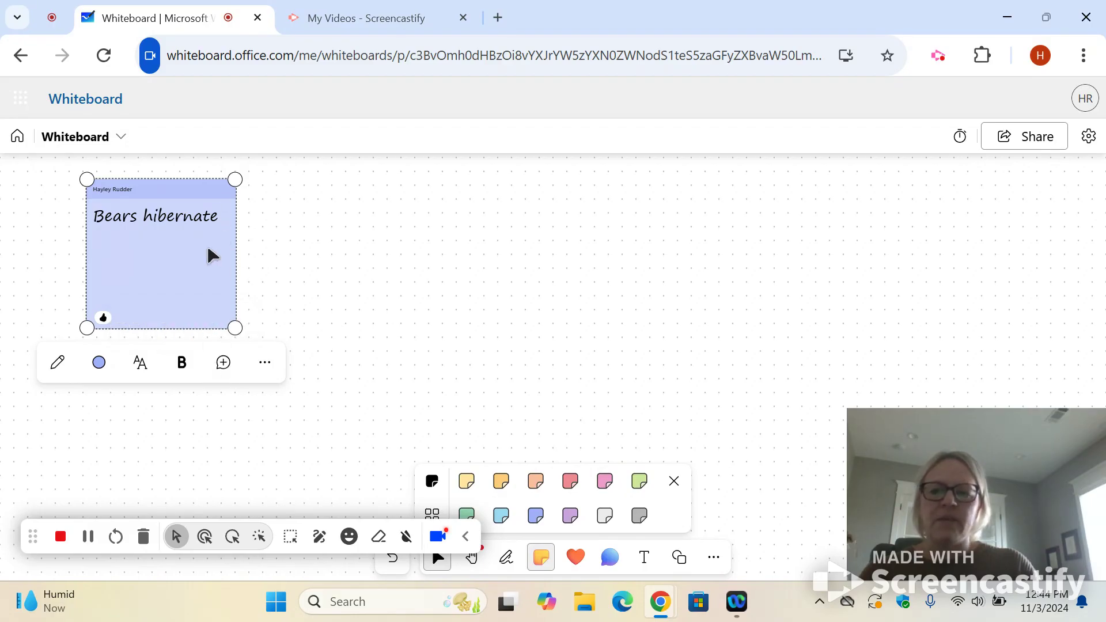
click(227, 369)
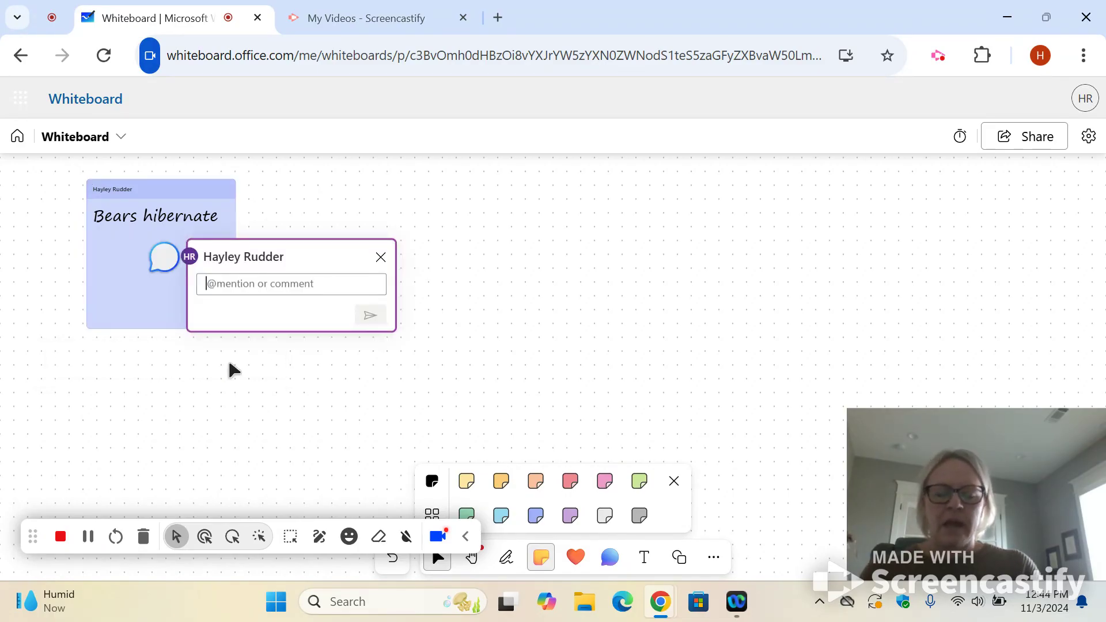
text(wow! do )
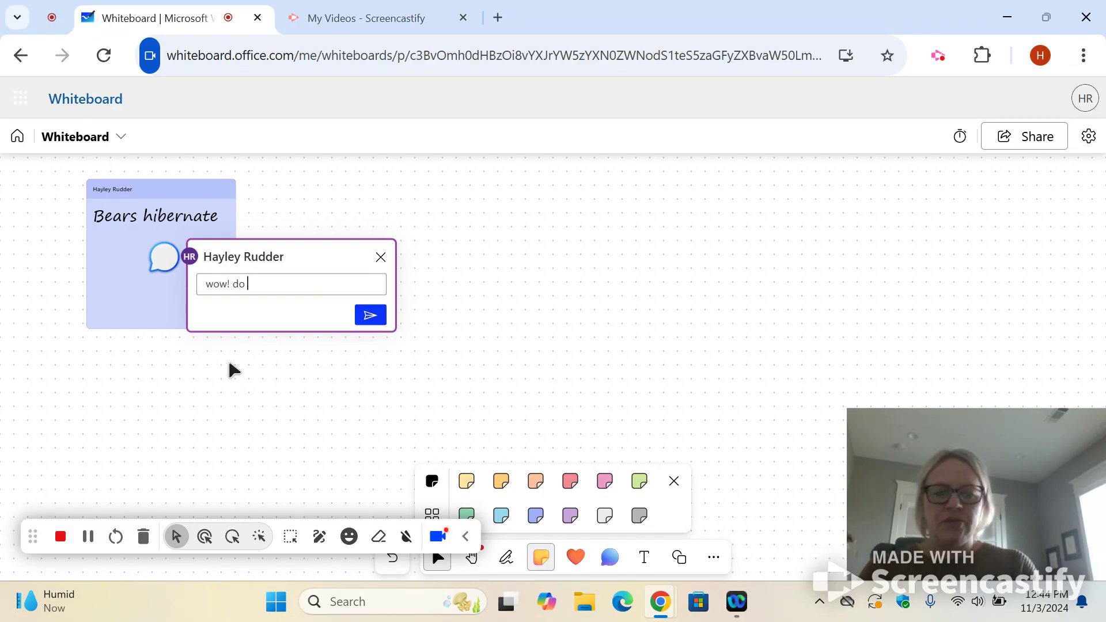
text(t)
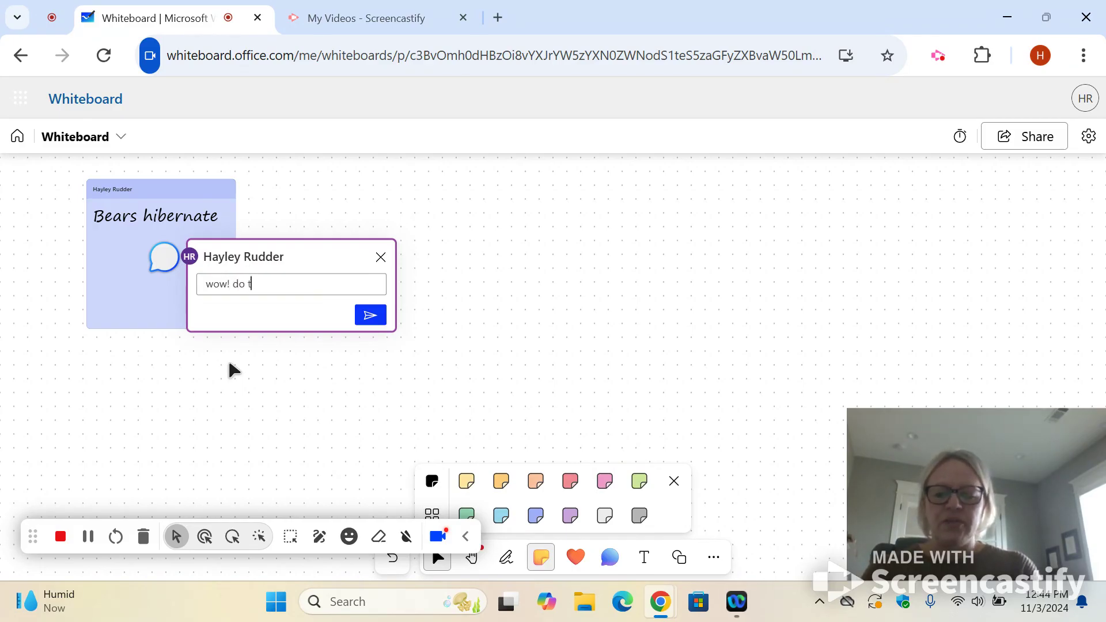
text(hey hibern)
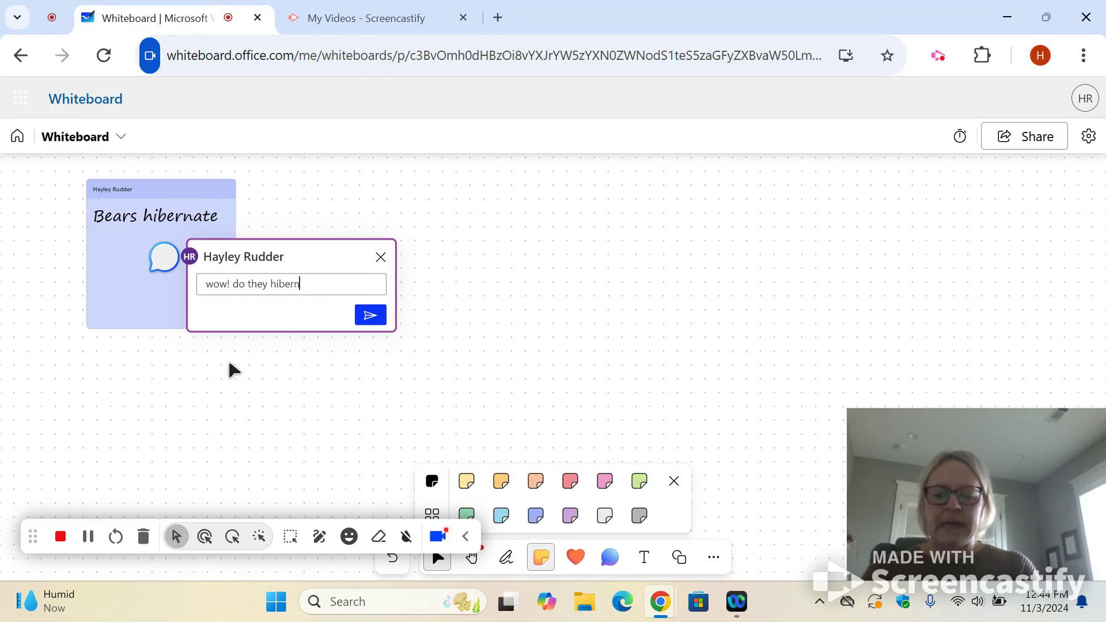
text(ate in caves?)
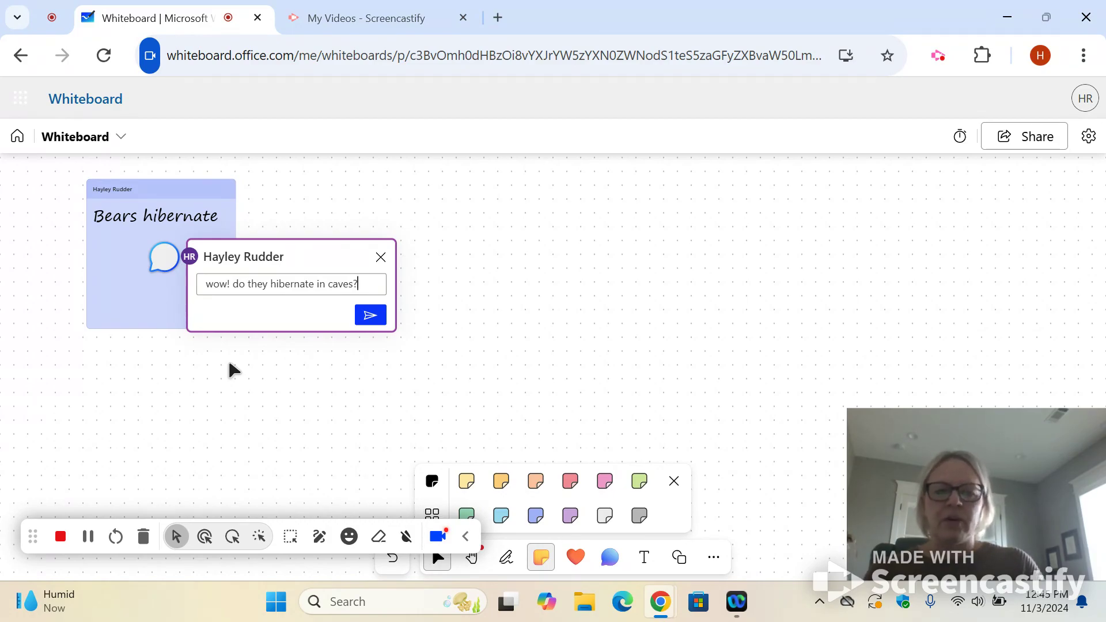
click(369, 316)
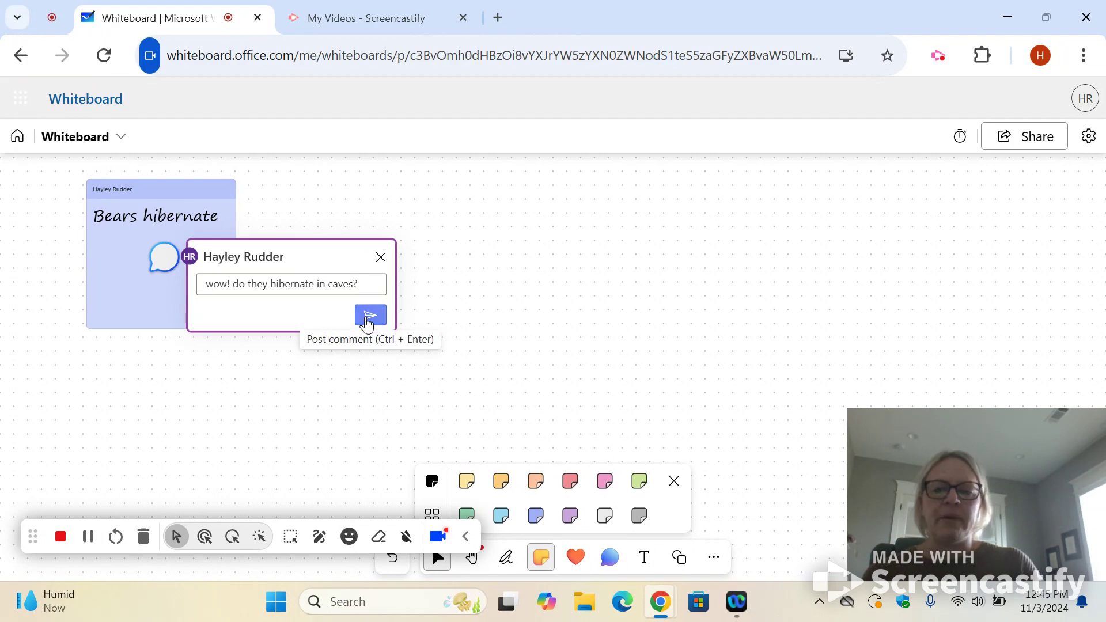
click(499, 342)
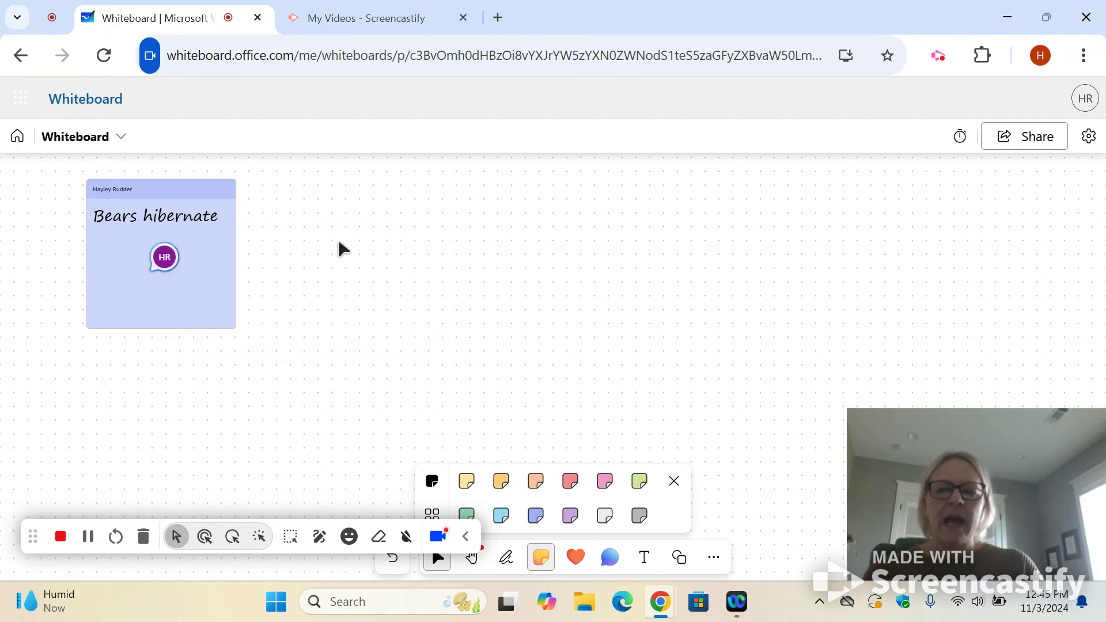
- View the posted comment on the blue note and its reply box, and close it without replying
click(166, 259)
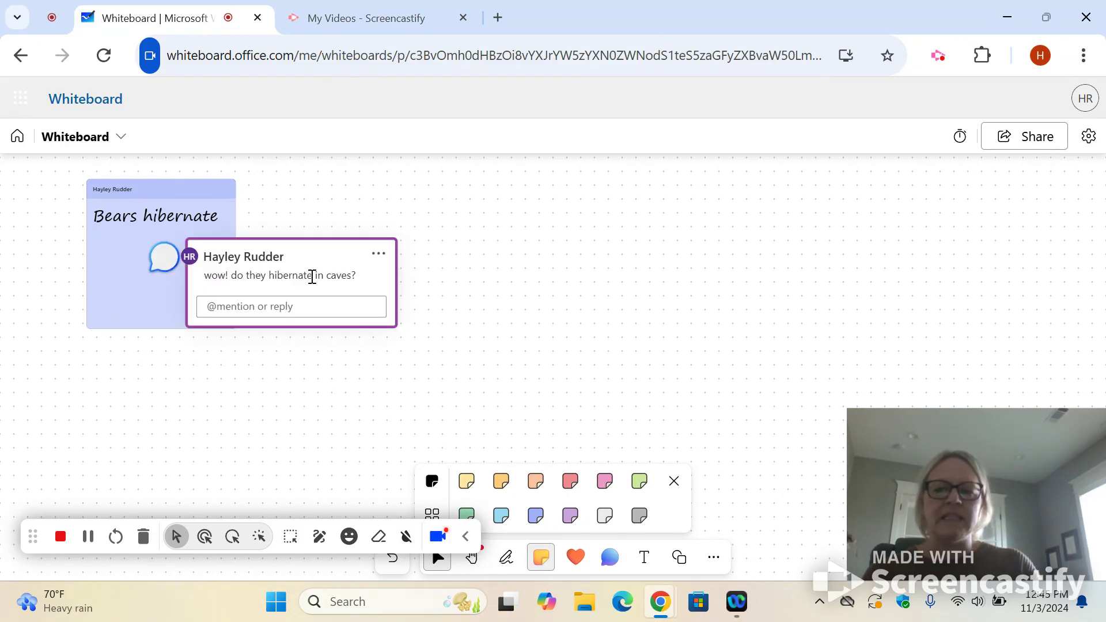
click(273, 307)
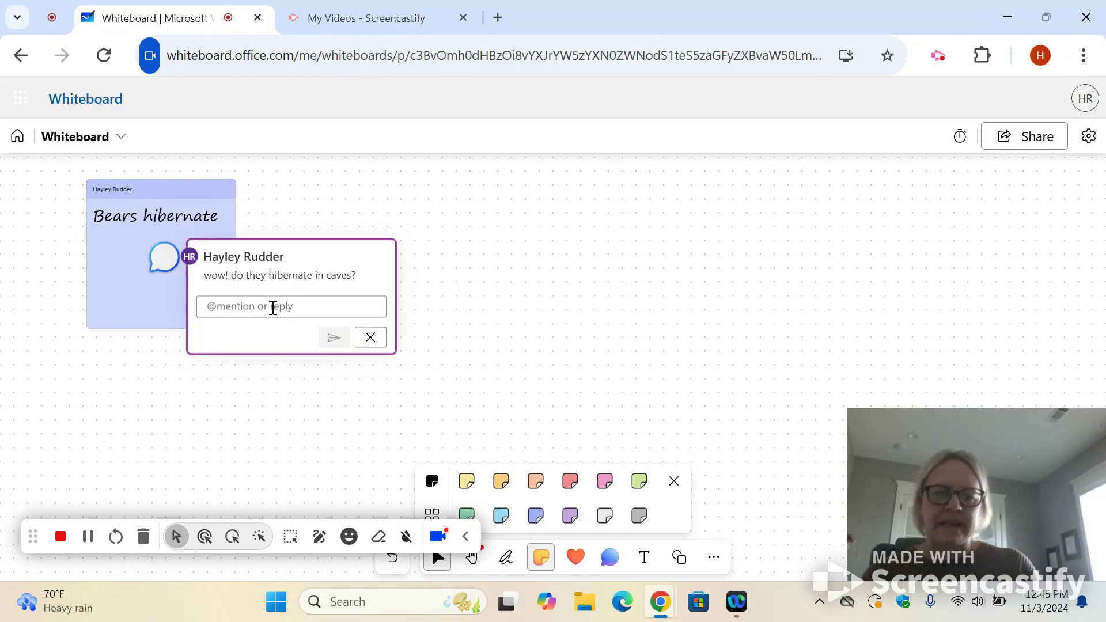
click(371, 337)
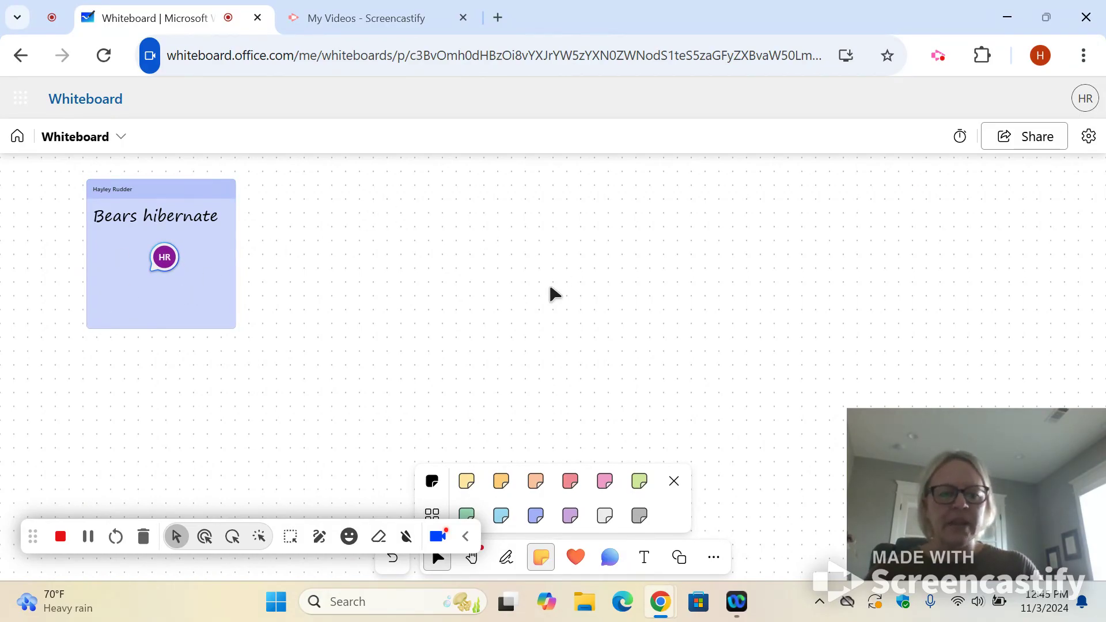
- Delete the blue "Bears hibernate" note and close the note colour choices
click(226, 264)
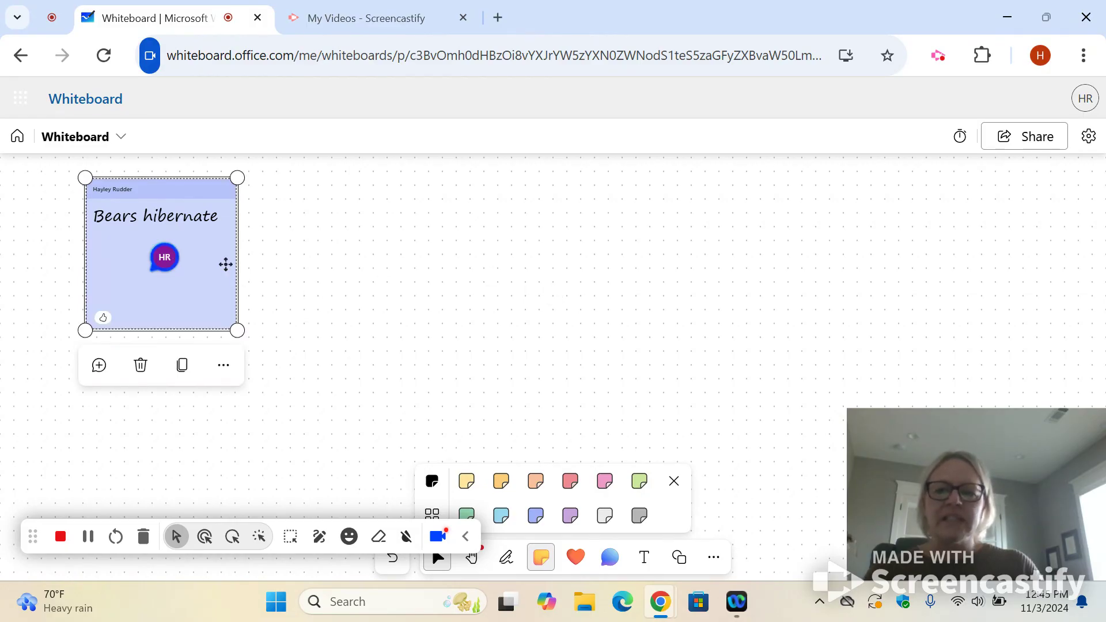
click(224, 373)
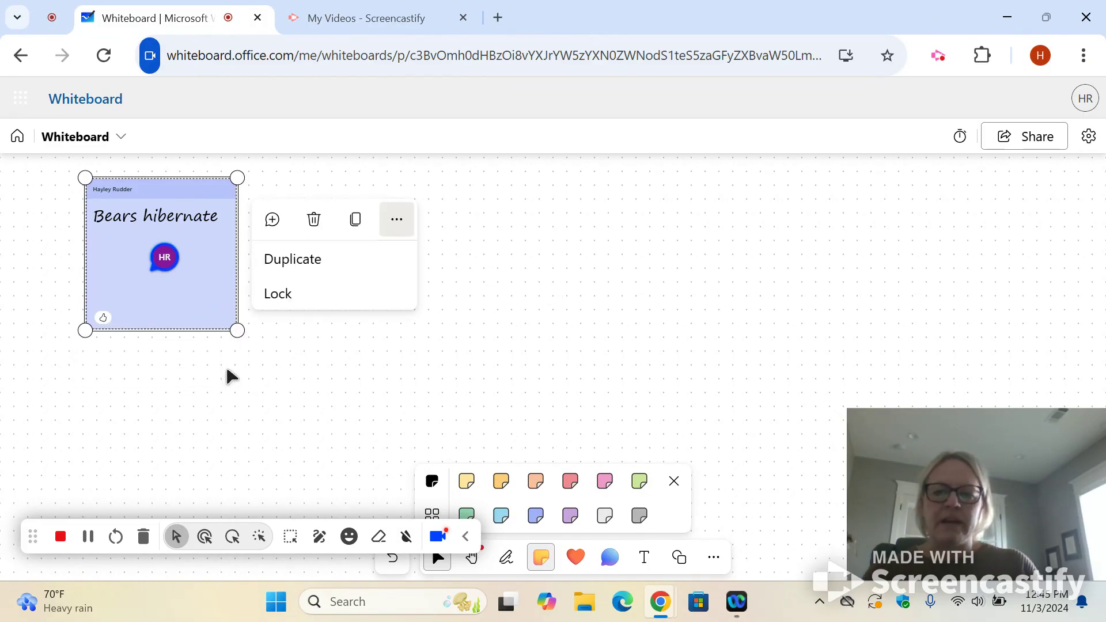
click(315, 221)
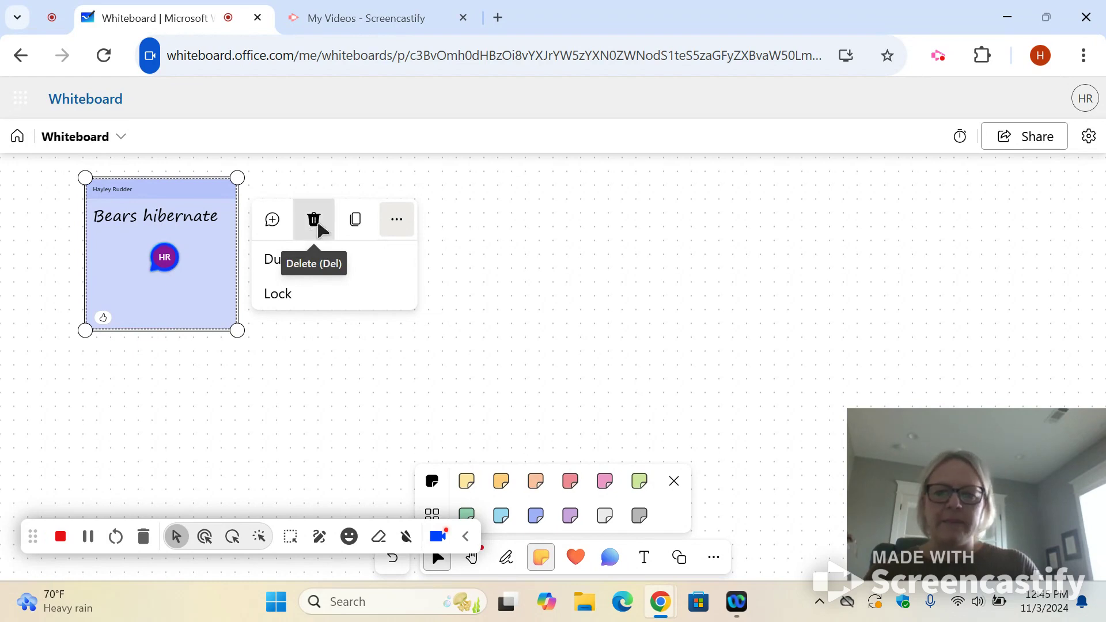
click(675, 481)
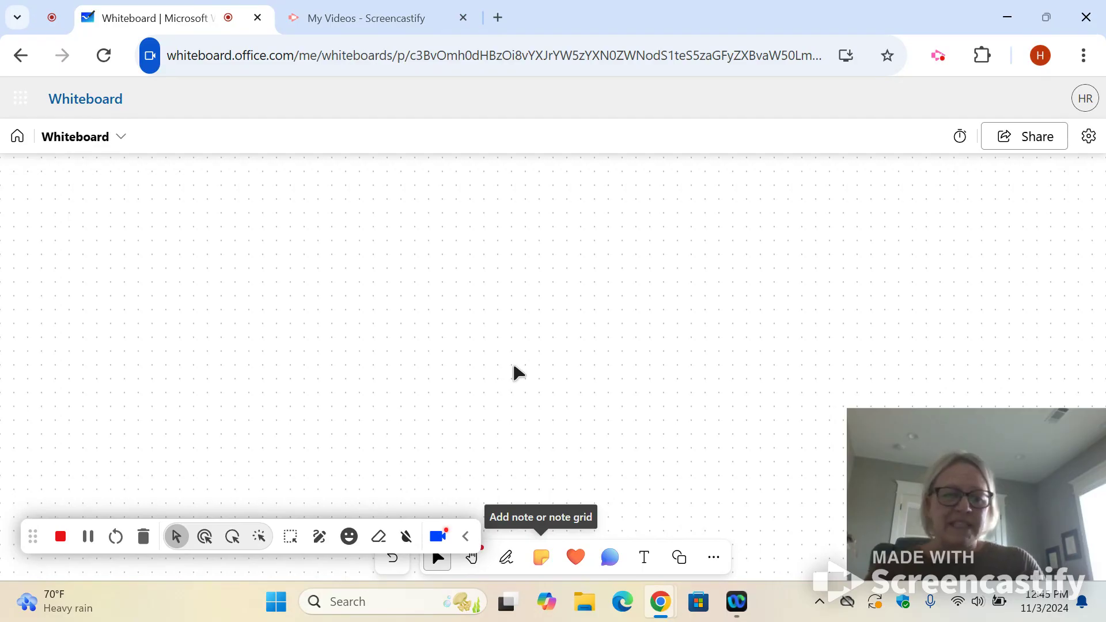
- Add a text box reading "Bears" in the upper part of the canvas and colour the text magenta
click(645, 559)
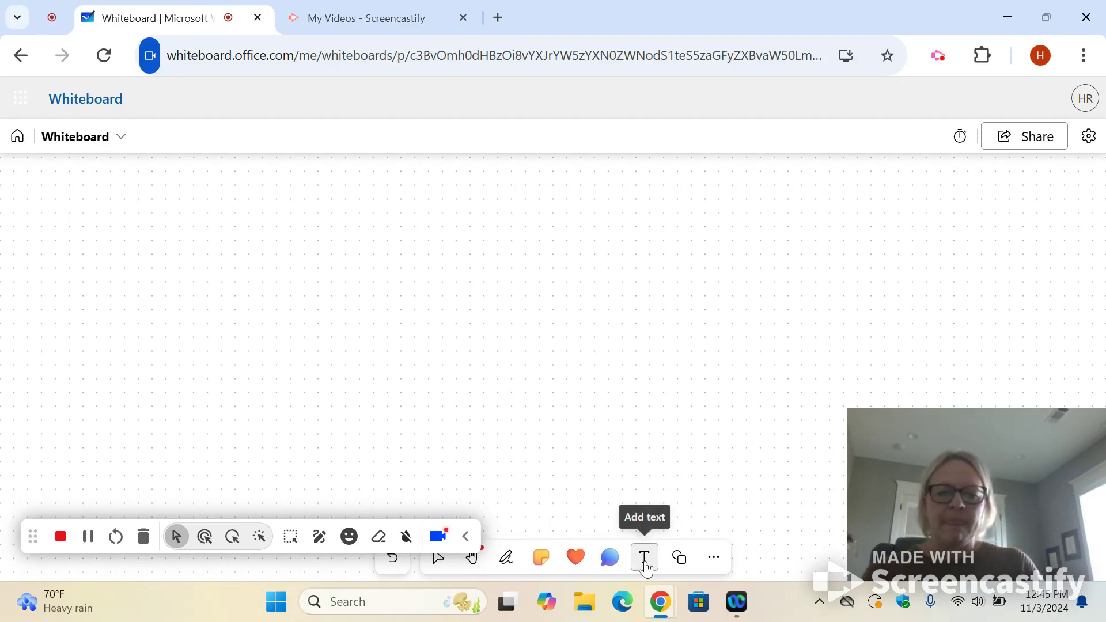
click(261, 237)
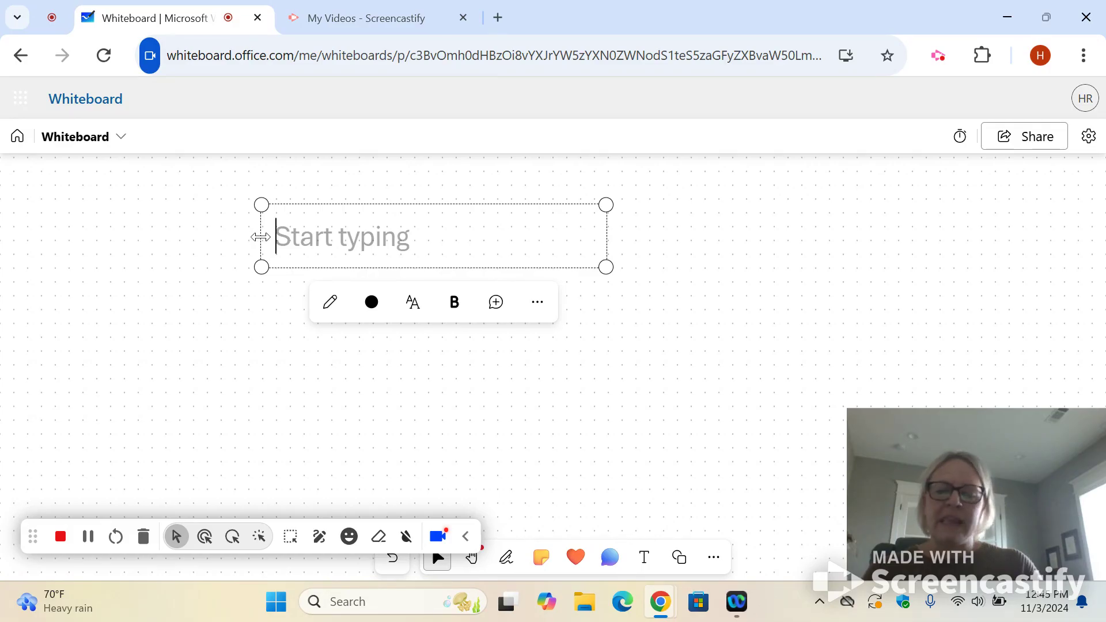
text(Bears)
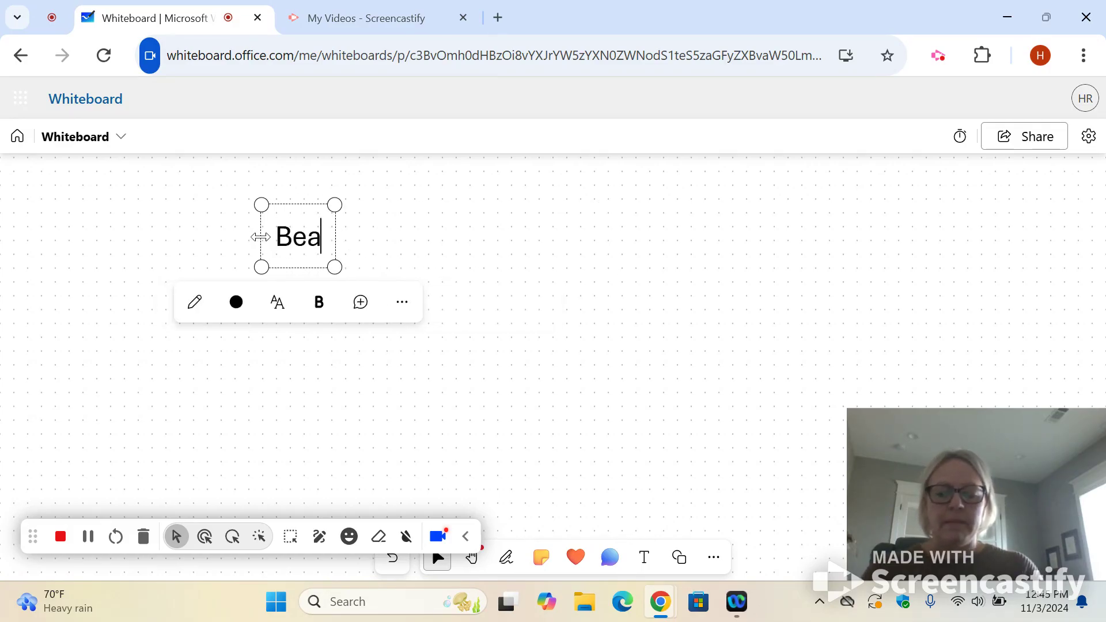
click(246, 307)
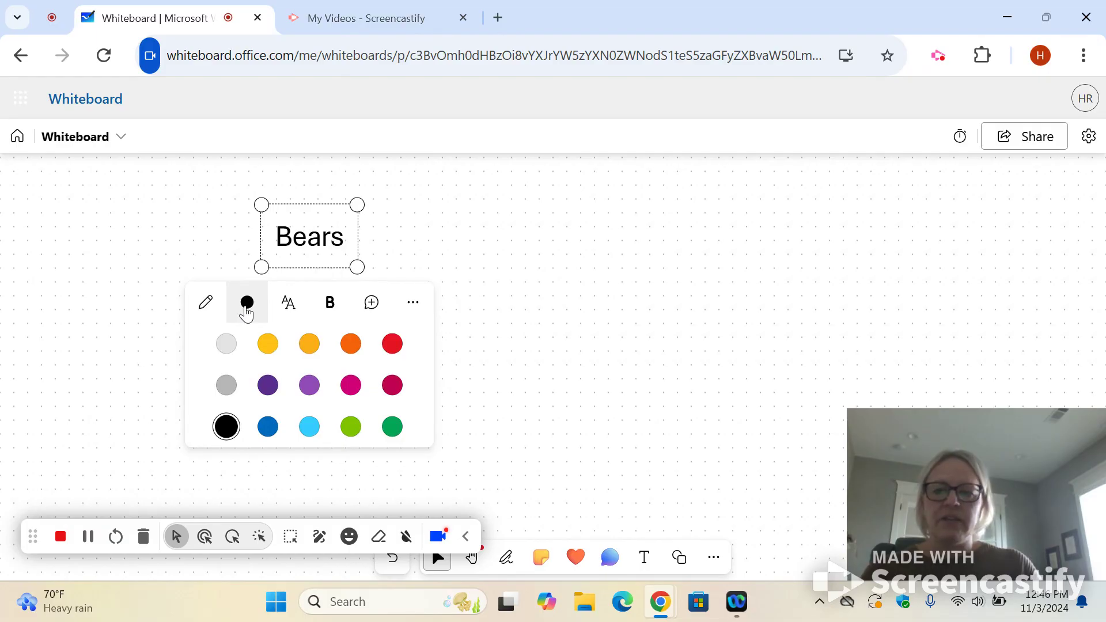
click(349, 384)
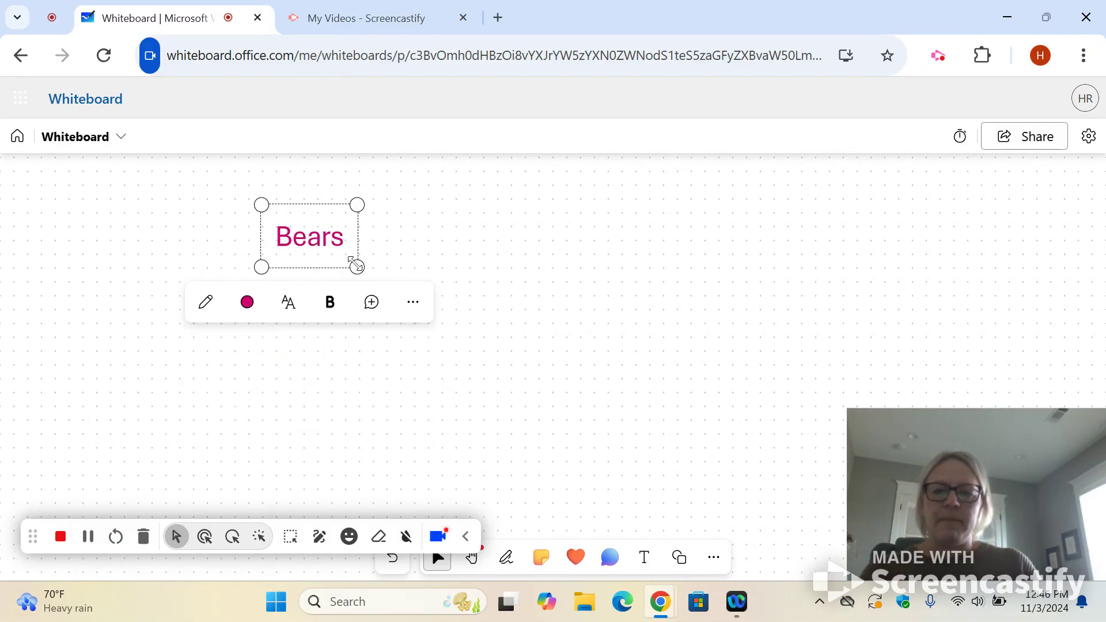
- Enlarge the "Bears" text to nearly twice its size, move it toward the canvas's upper-left corner, and delete it
drag(357, 266, 464, 286)
drag(386, 265, 224, 224)
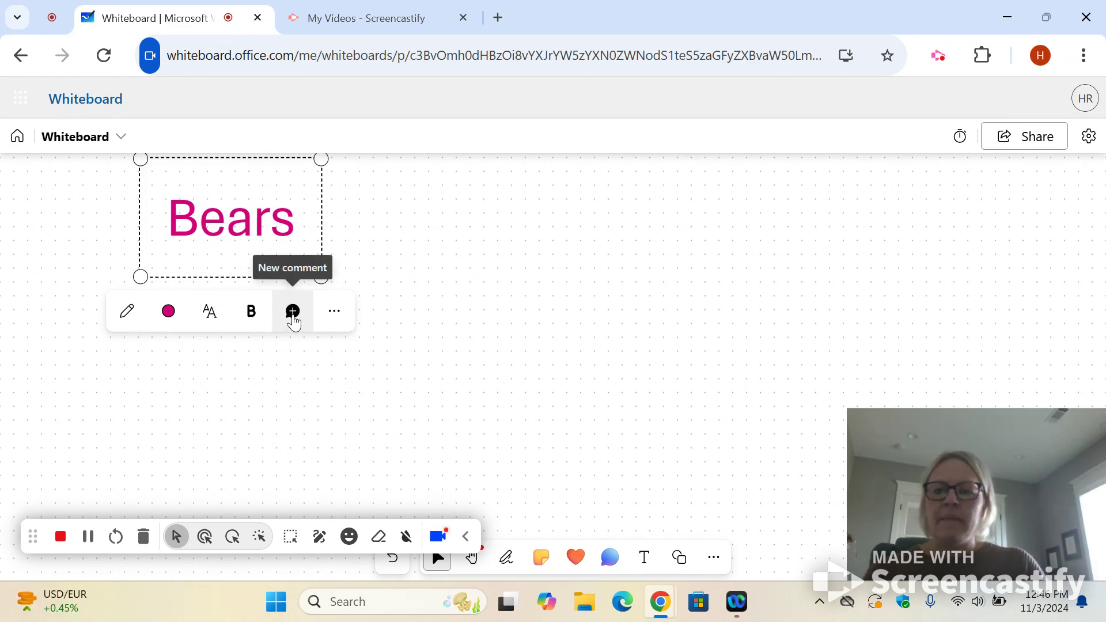
click(329, 323)
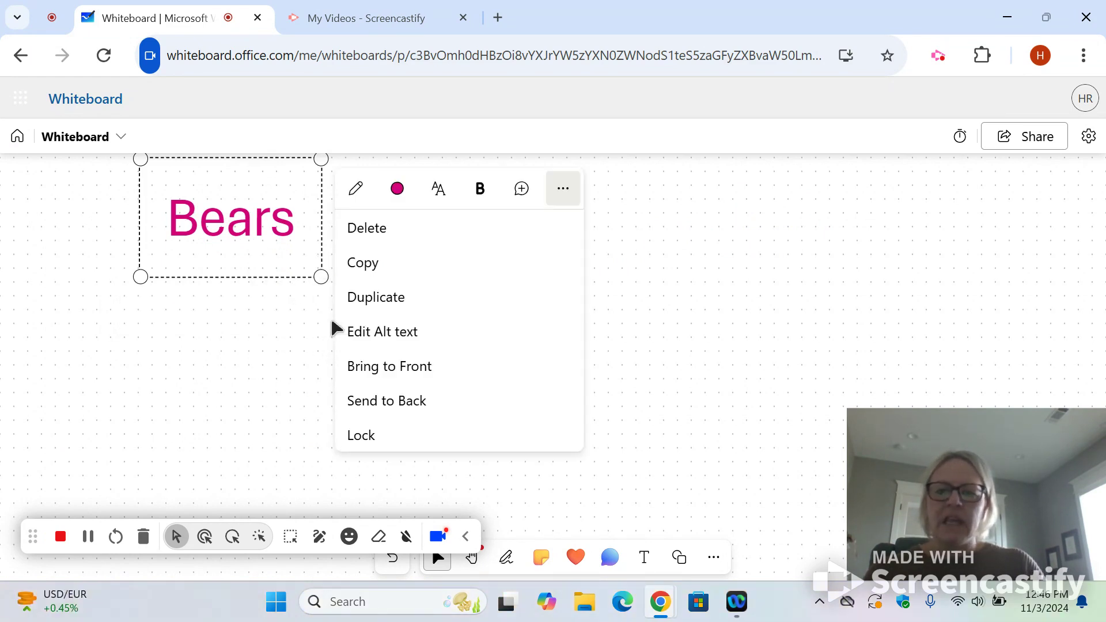
click(375, 229)
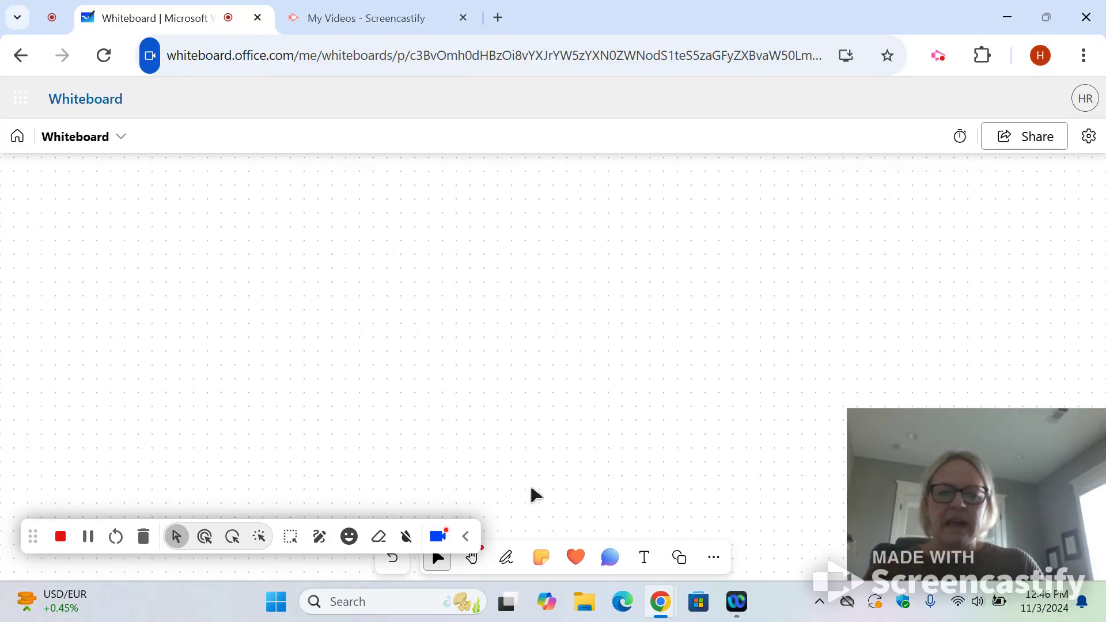
- Place two green check mark reactions far apart on the canvas and a party popper reaction below and between them
click(578, 562)
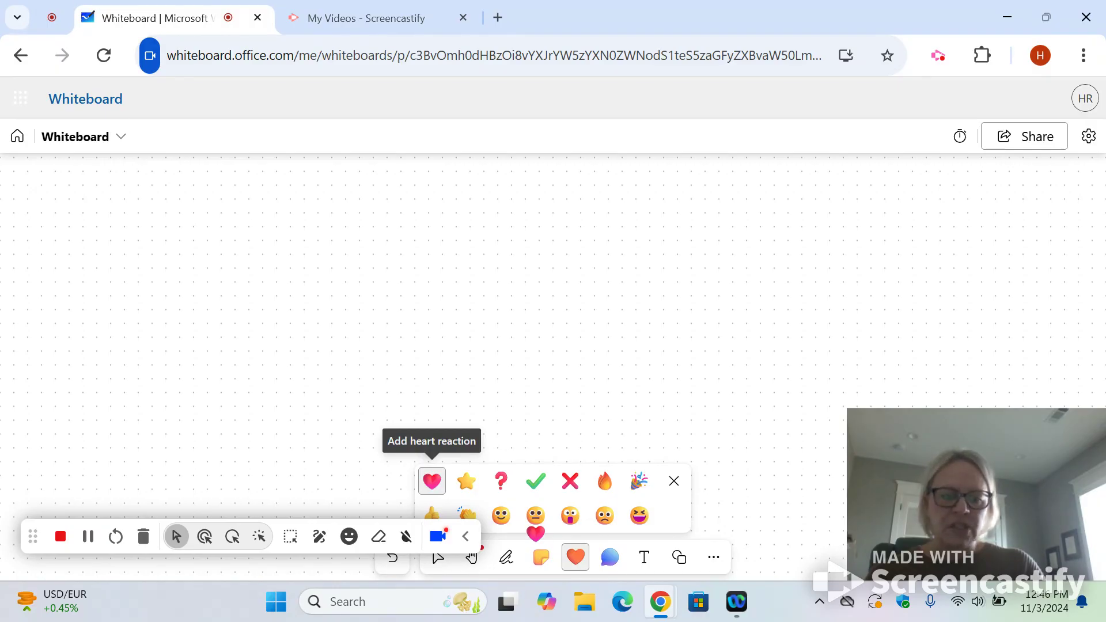
click(535, 482)
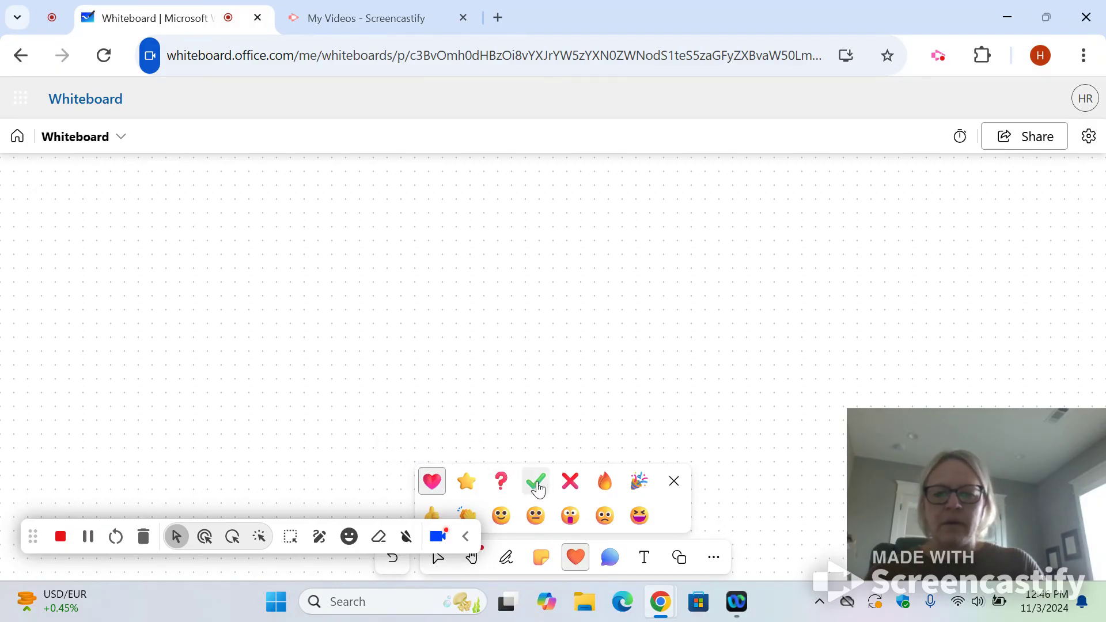
click(245, 249)
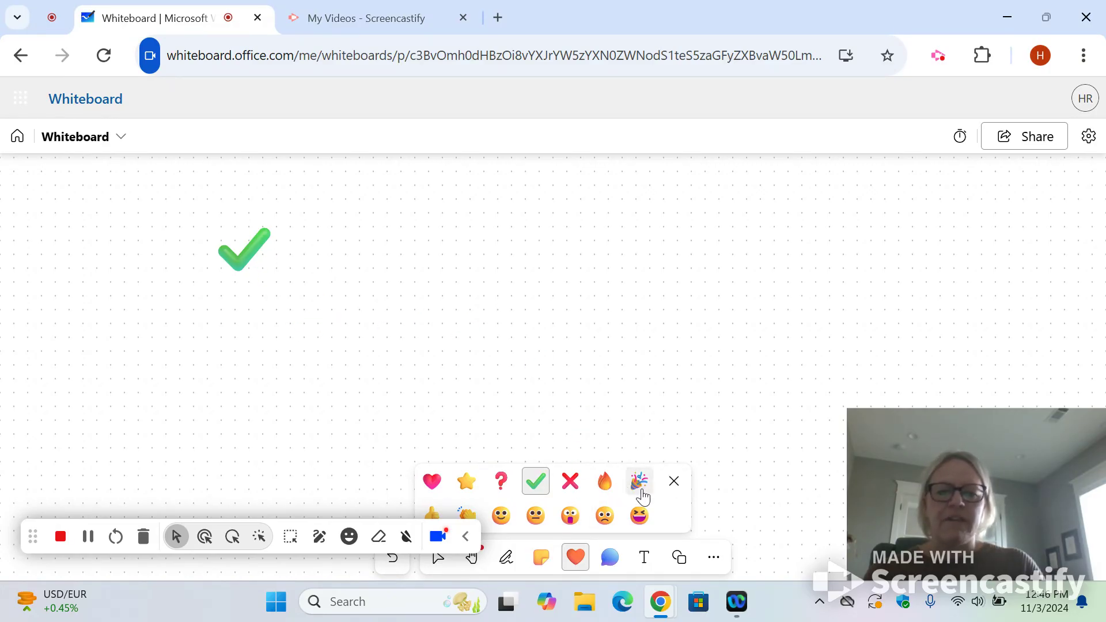
click(744, 249)
click(637, 483)
click(531, 313)
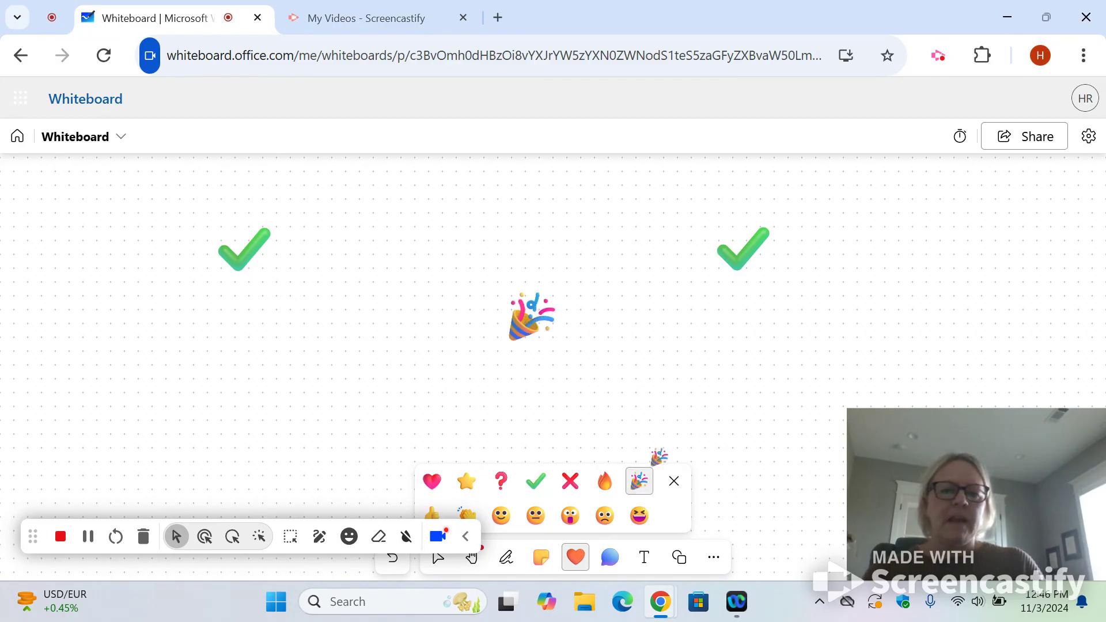
click(680, 480)
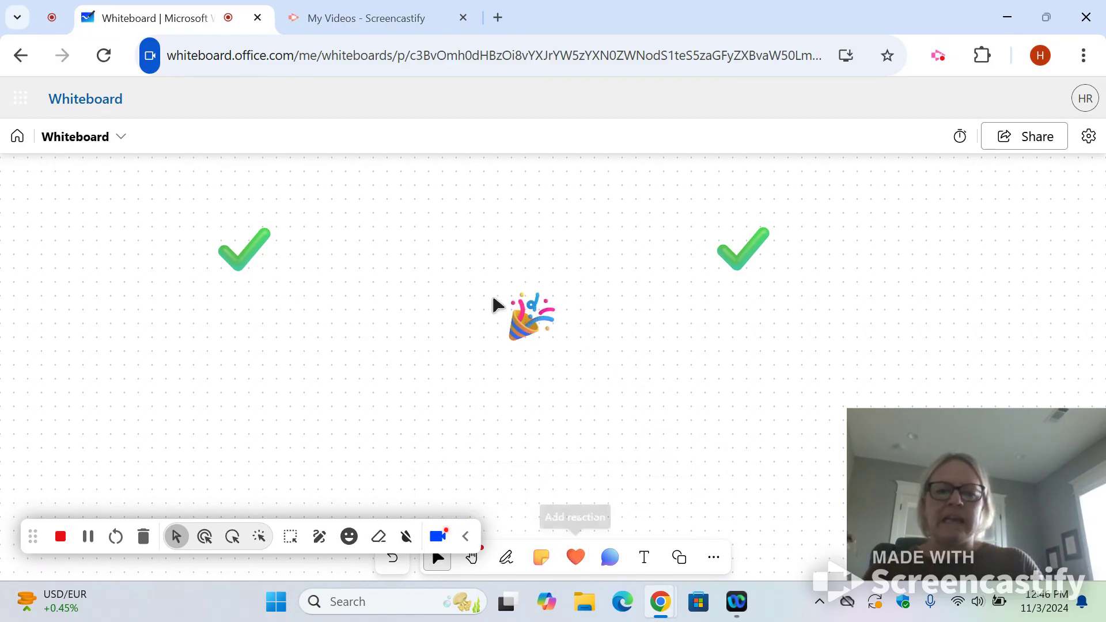
- Enlarge the party popper reaction by about half and delete it from the canvas
click(533, 333)
drag(559, 344, 587, 372)
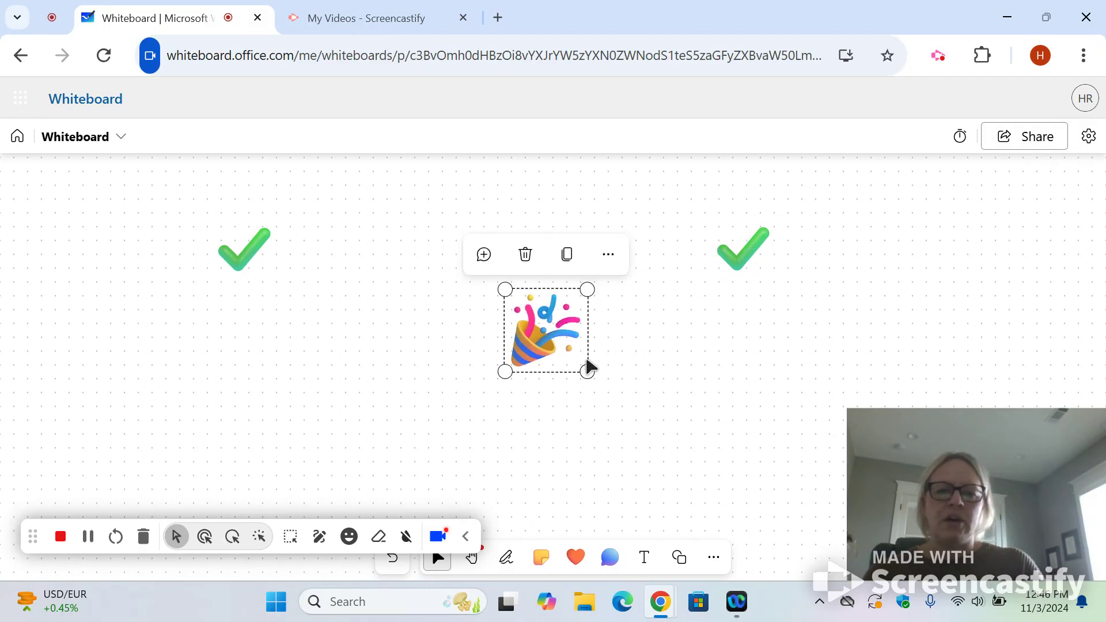
click(608, 254)
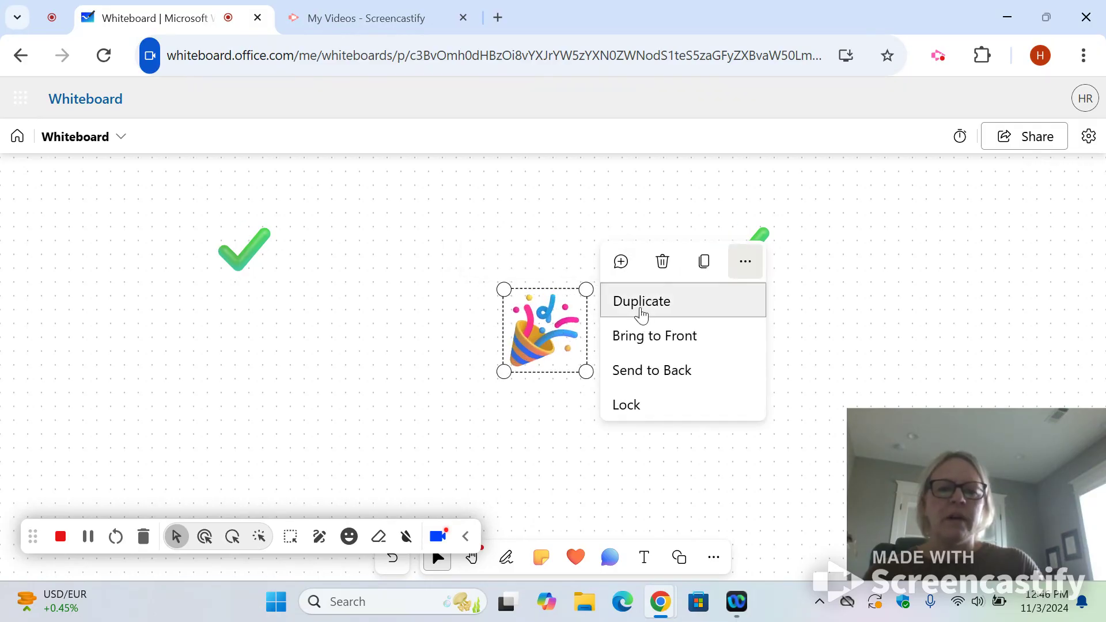
click(661, 265)
- Delete both green check mark reactions from the canvas
click(732, 250)
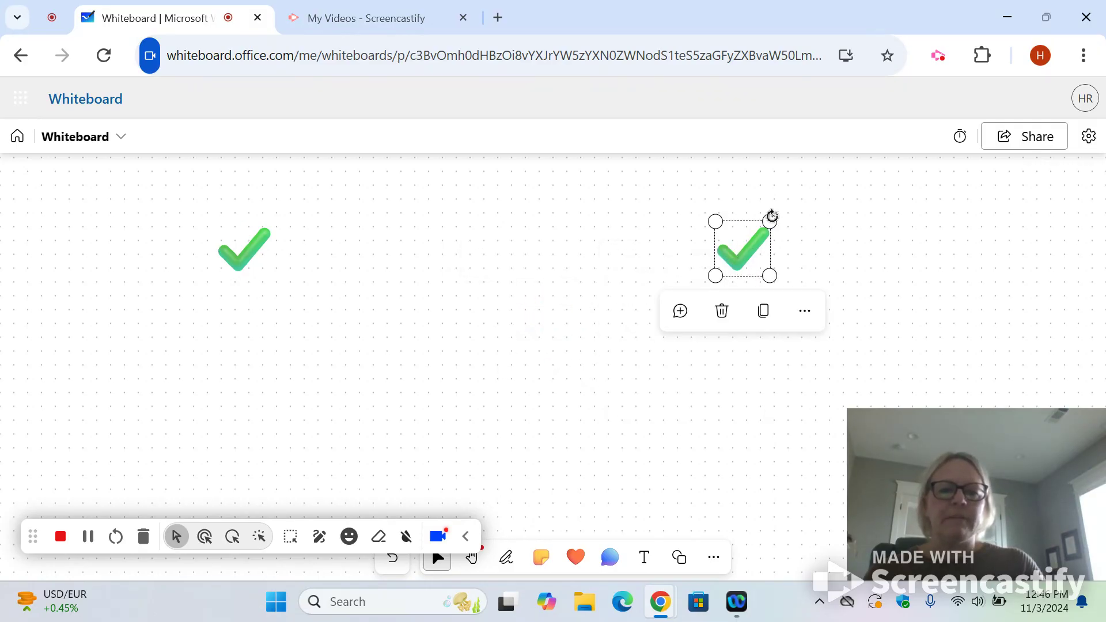
click(794, 312)
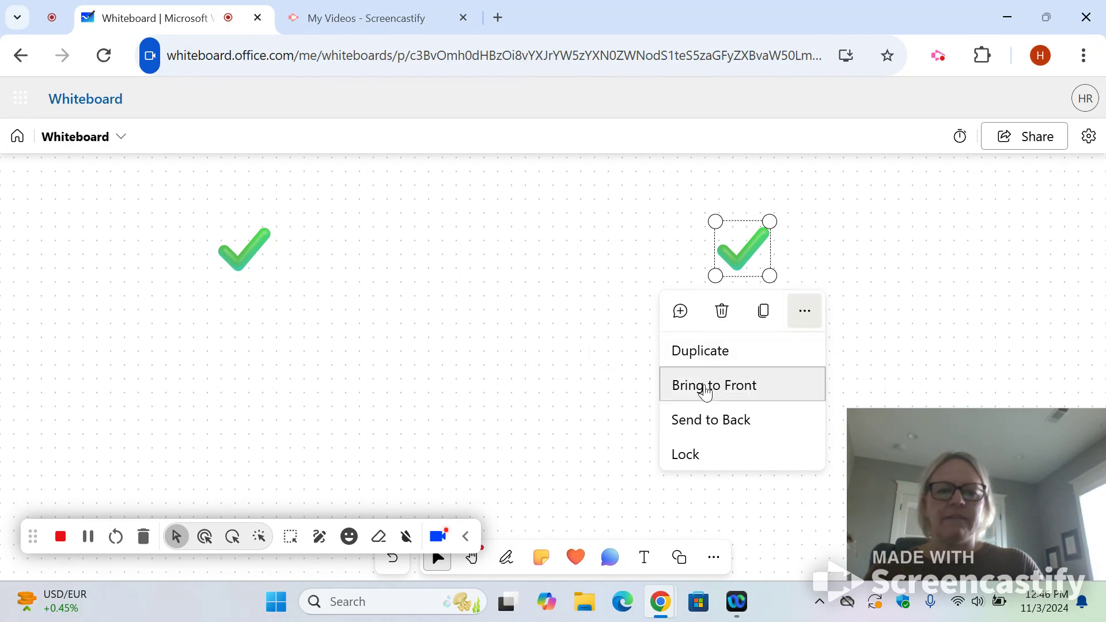
click(721, 311)
click(257, 249)
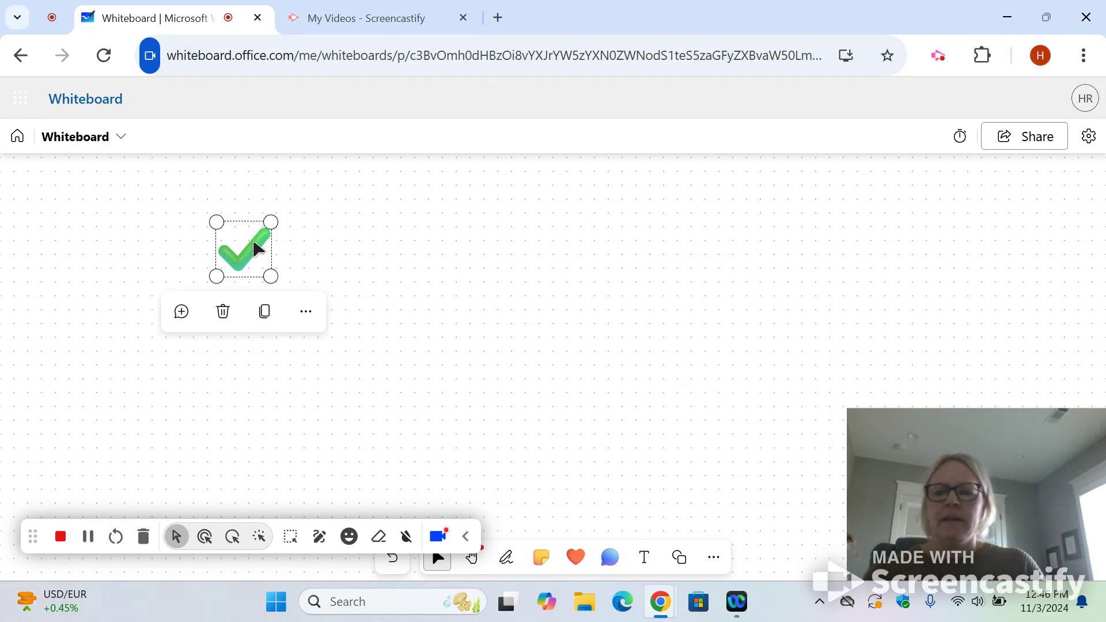
click(223, 312)
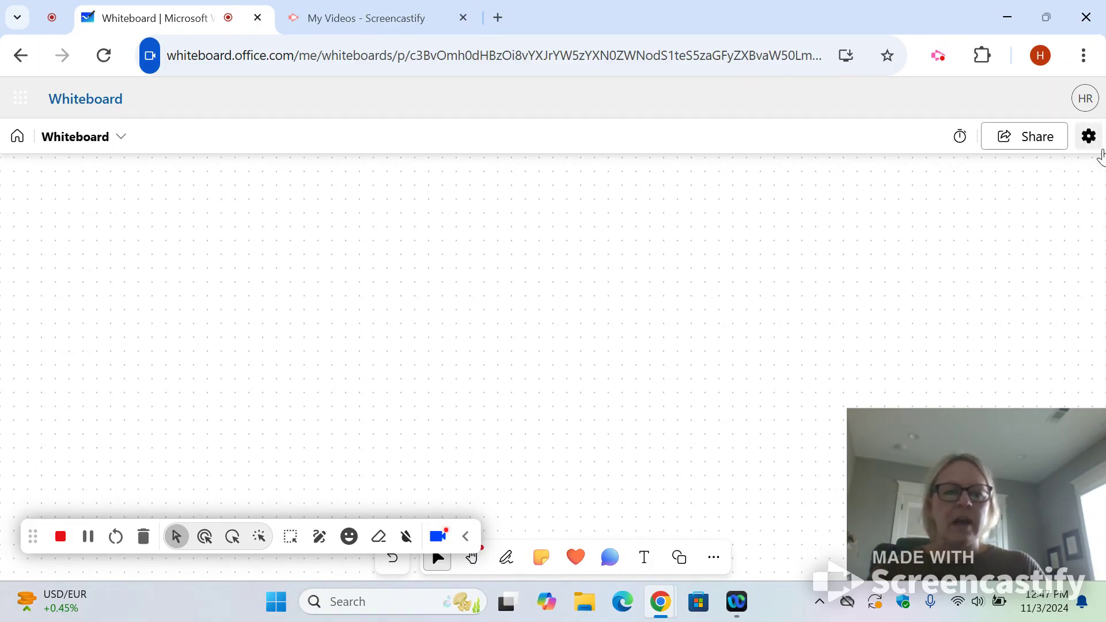
- View the whiteboard's sharing options and close them without sending an invitation
click(1031, 147)
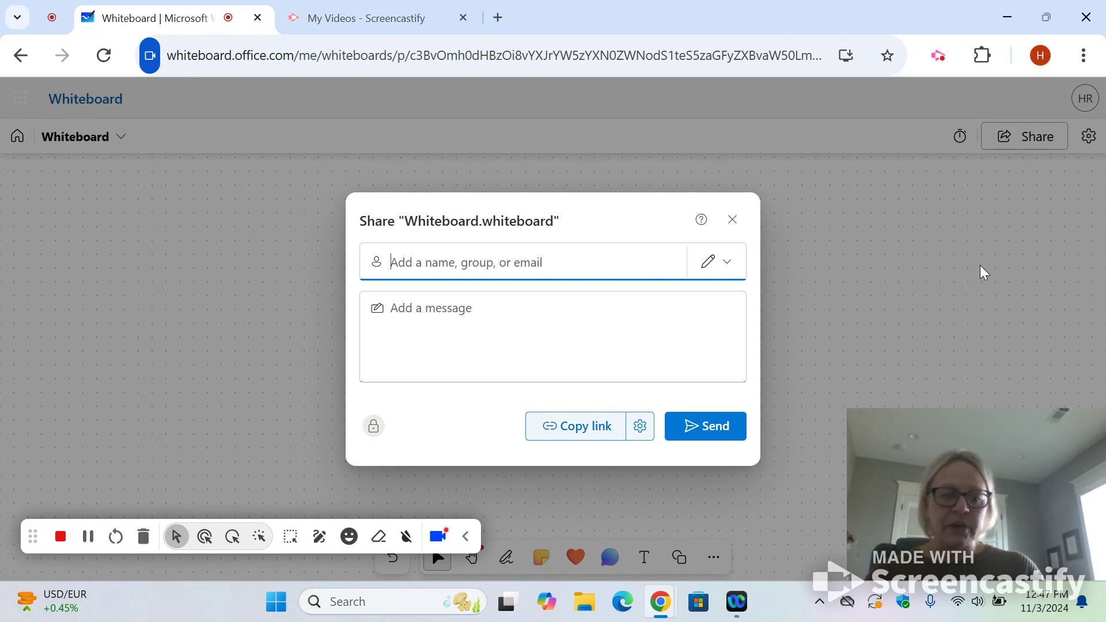
click(732, 221)
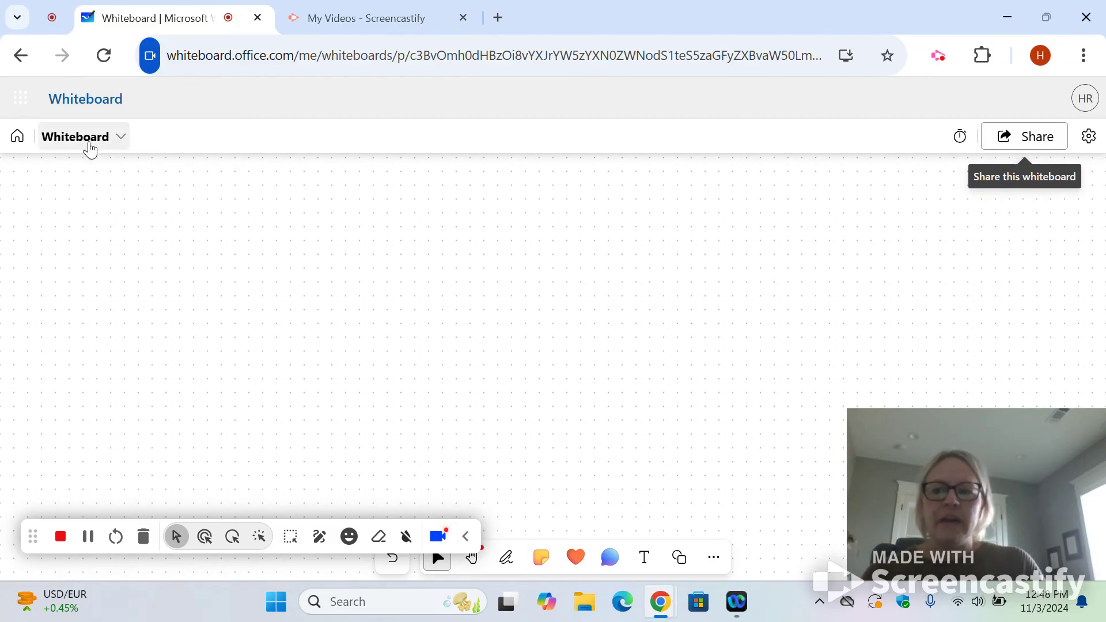
- Try to rename the board from its default name to "Bear Information"
click(122, 147)
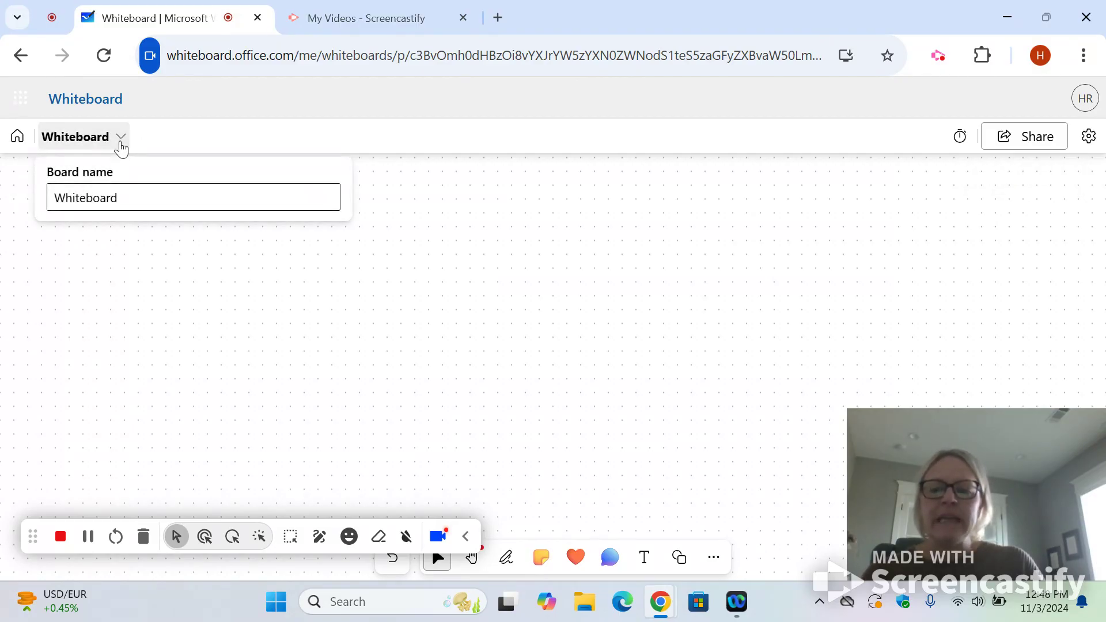
drag(128, 202, 65, 202)
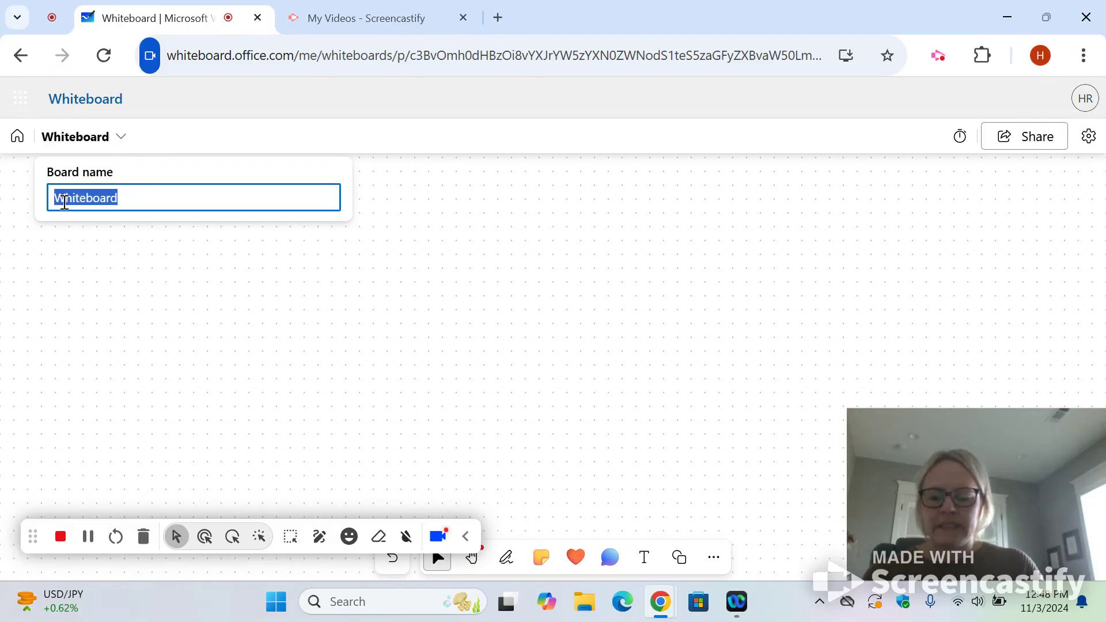
text(BrR)
key(BackSpace)
text(ar )
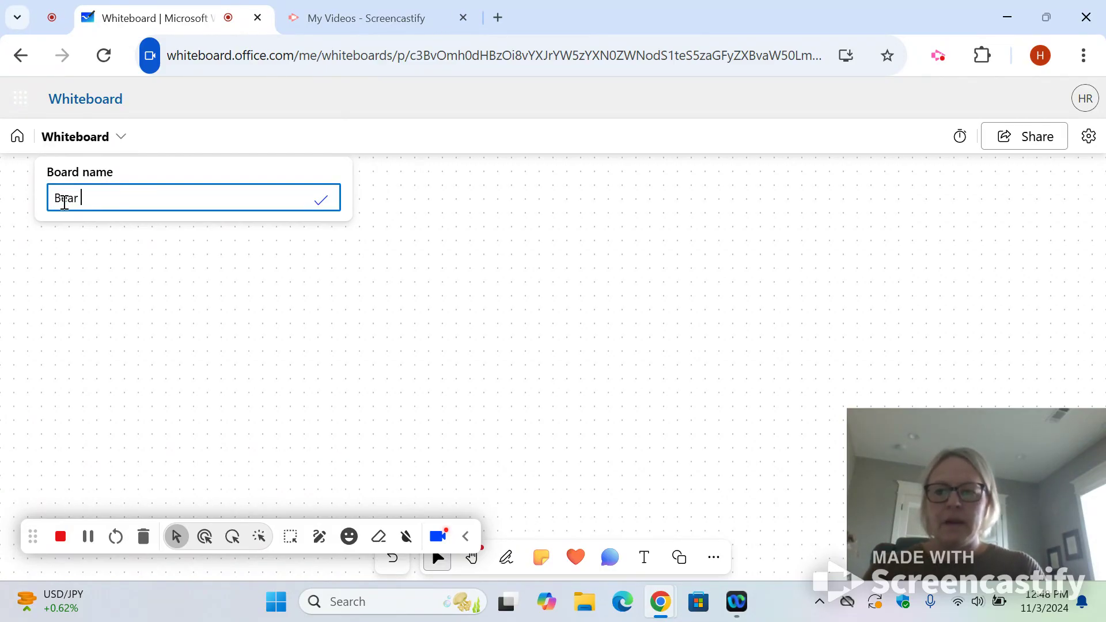
text(Infopr)
key(BackSpace)
key(BackSpace)
text(rma)
key(BackSpace)
text(a)
key(BackSpace)
key(BackSpace)
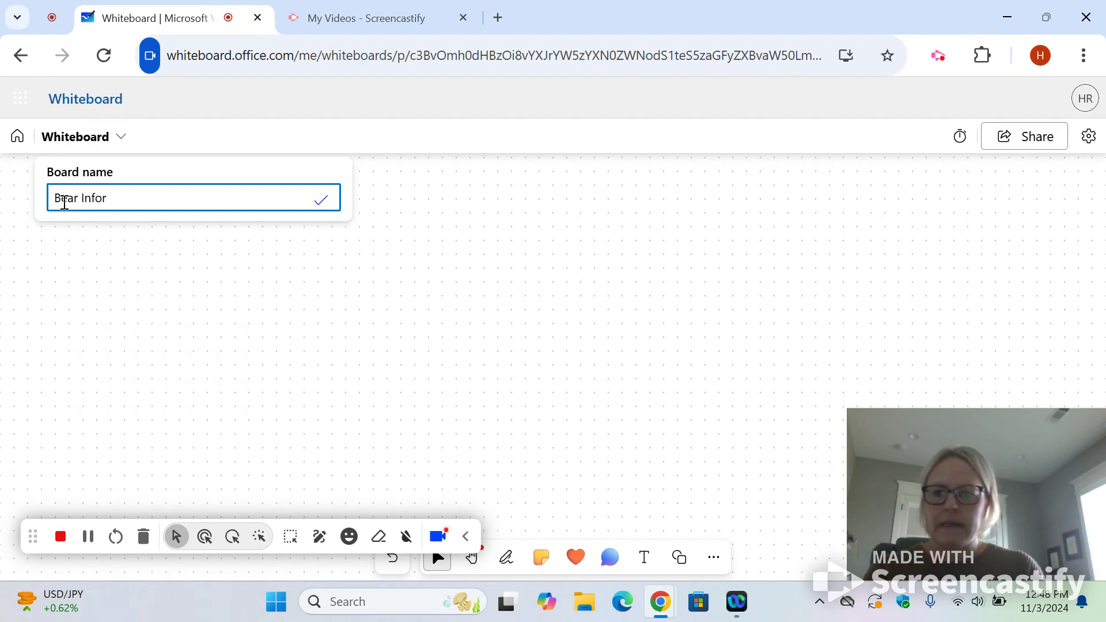
text(mation)
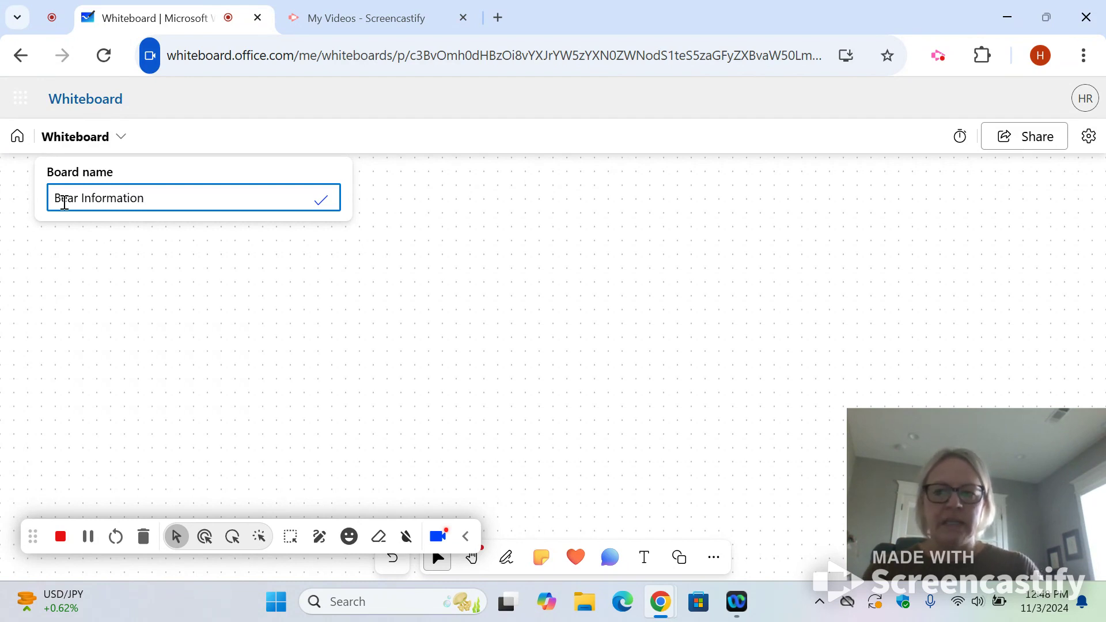
click(120, 284)
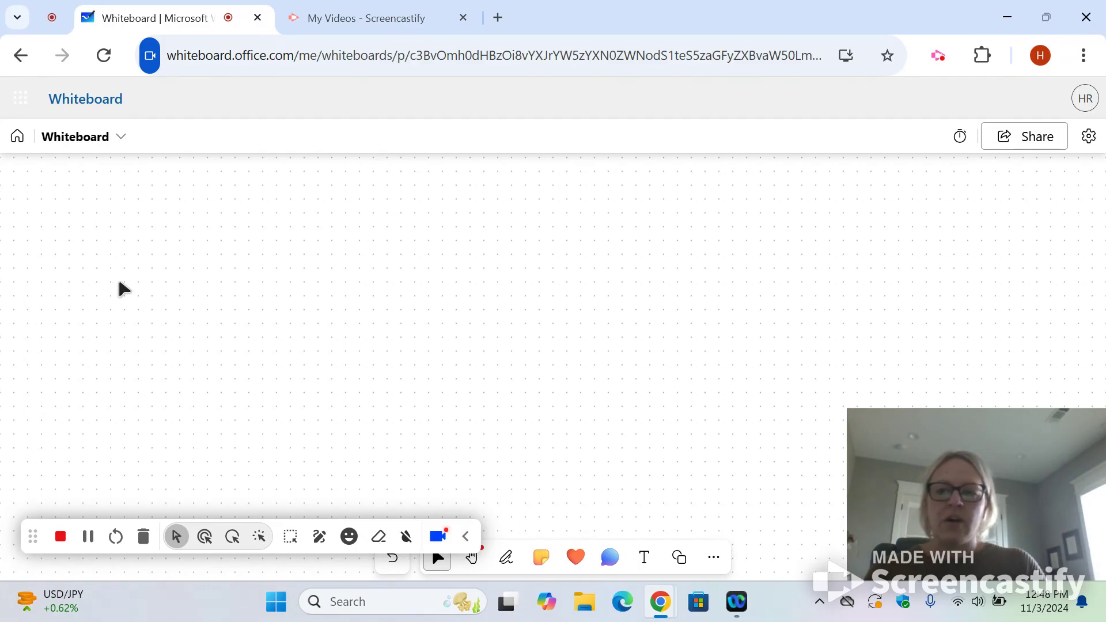
- Replace the board name with "Bear Information" and confirm the new name
click(122, 139)
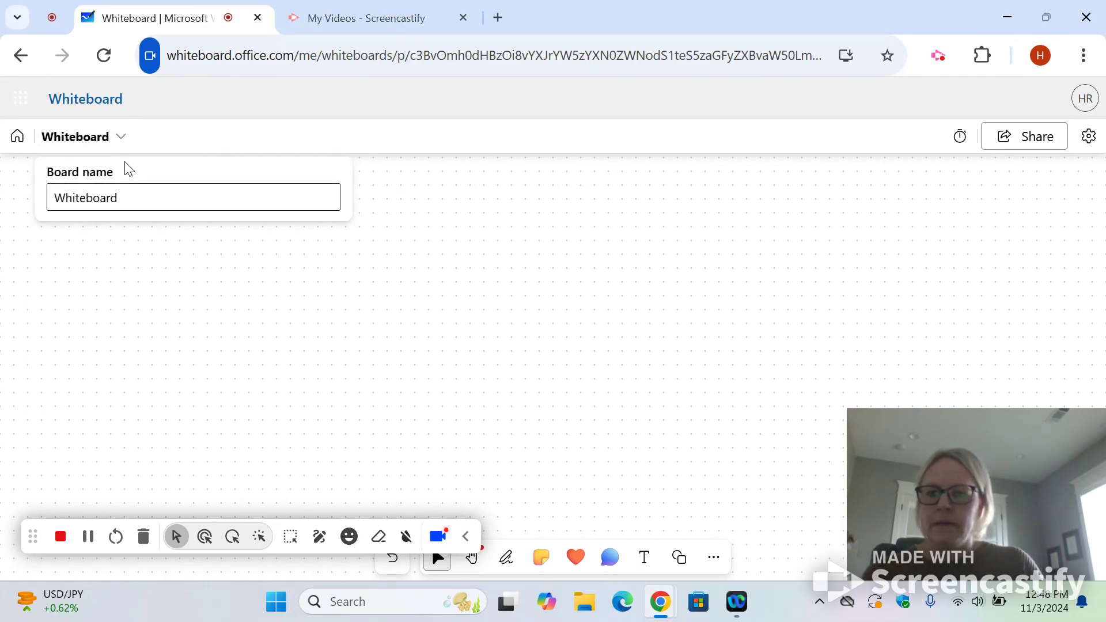
click(128, 201)
key(BackSpace)
key(BackSpace)
key(BackSpace)
key(BackSpace)
key(BackSpace)
key(BackSpace)
key(BackSpace)
key(BackSpace)
key(BackSpace)
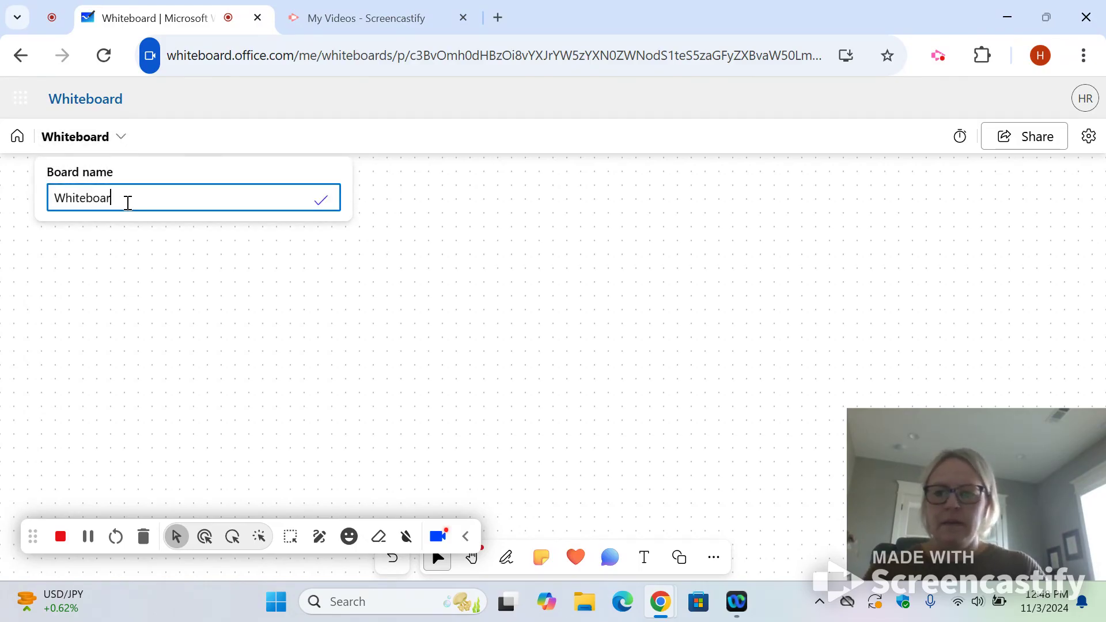
key(BackSpace)
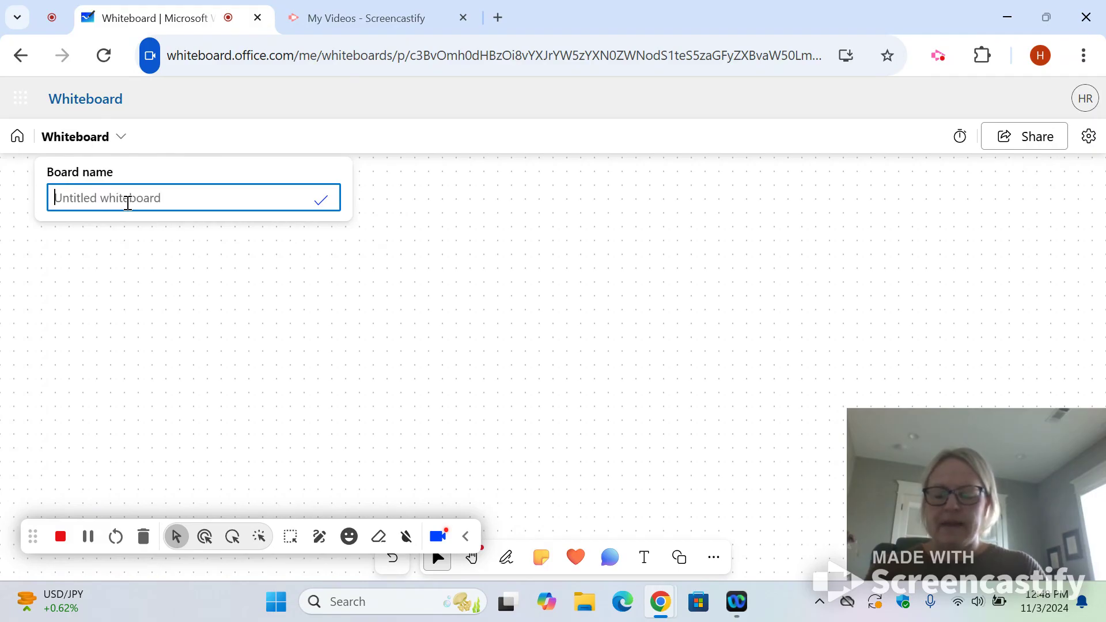
text(Bear Information)
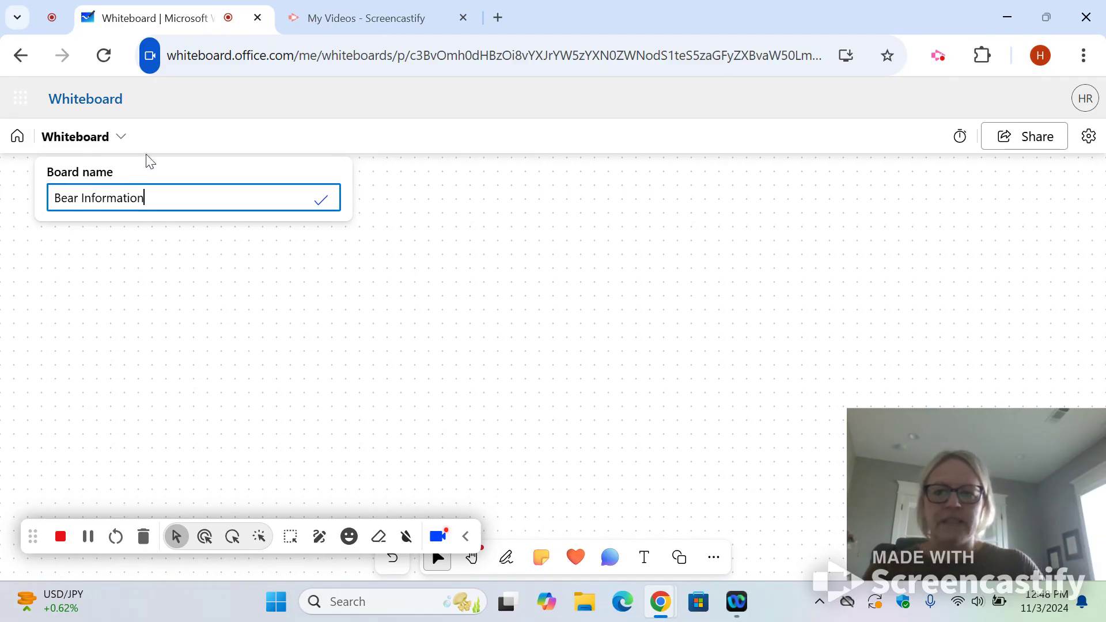
click(324, 208)
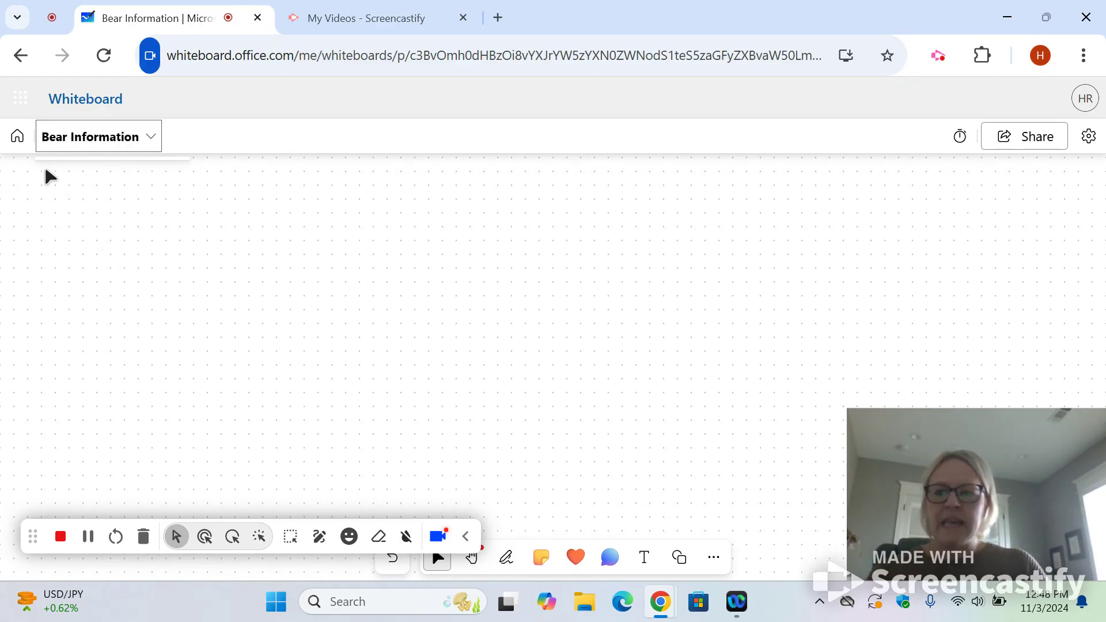
- Return to the list of boards and create a new whiteboard from the "Where in the world" template
click(18, 138)
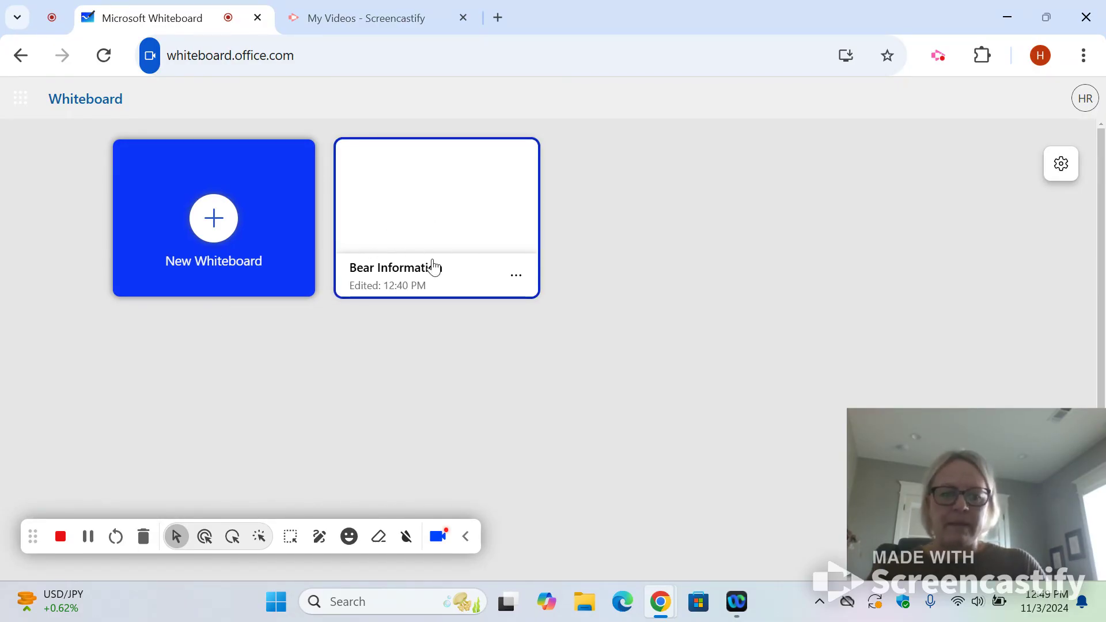
click(221, 232)
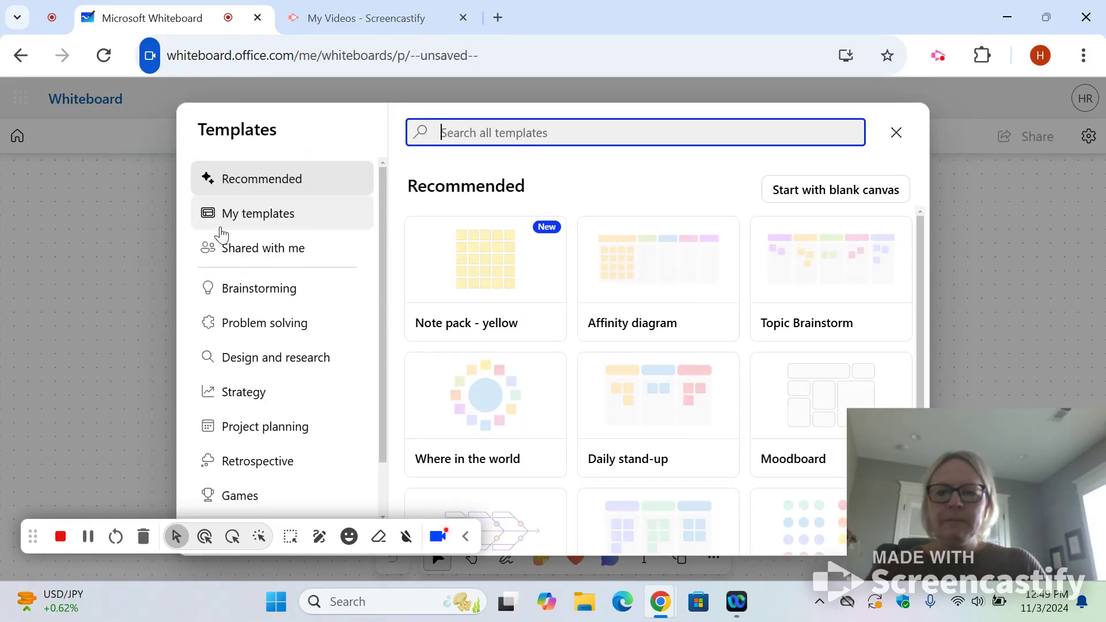
mouse_move(417, 405)
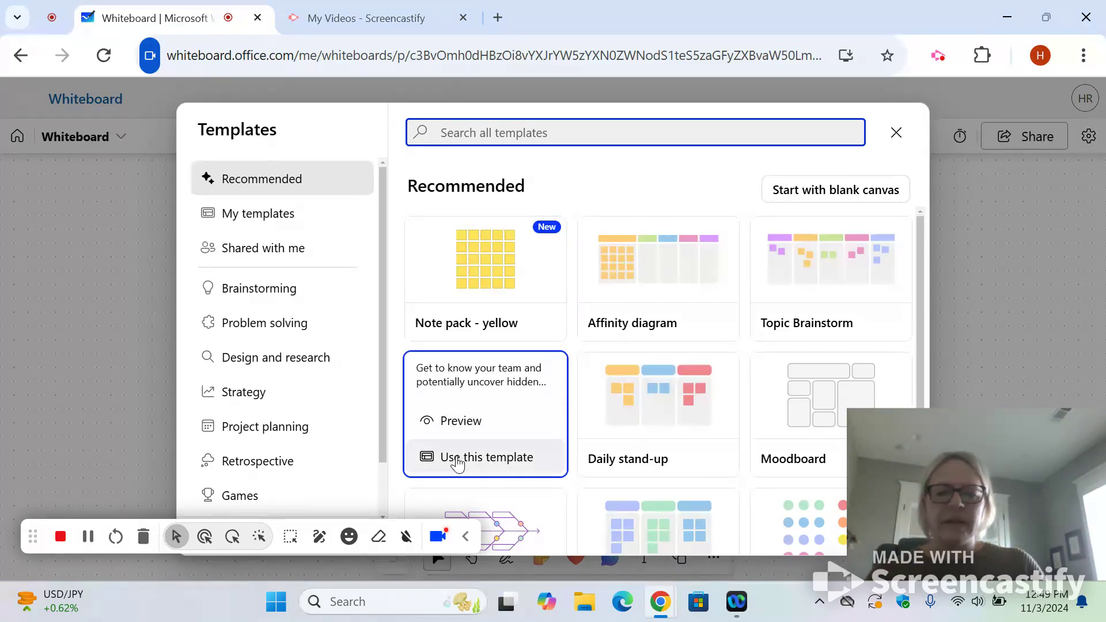
click(457, 459)
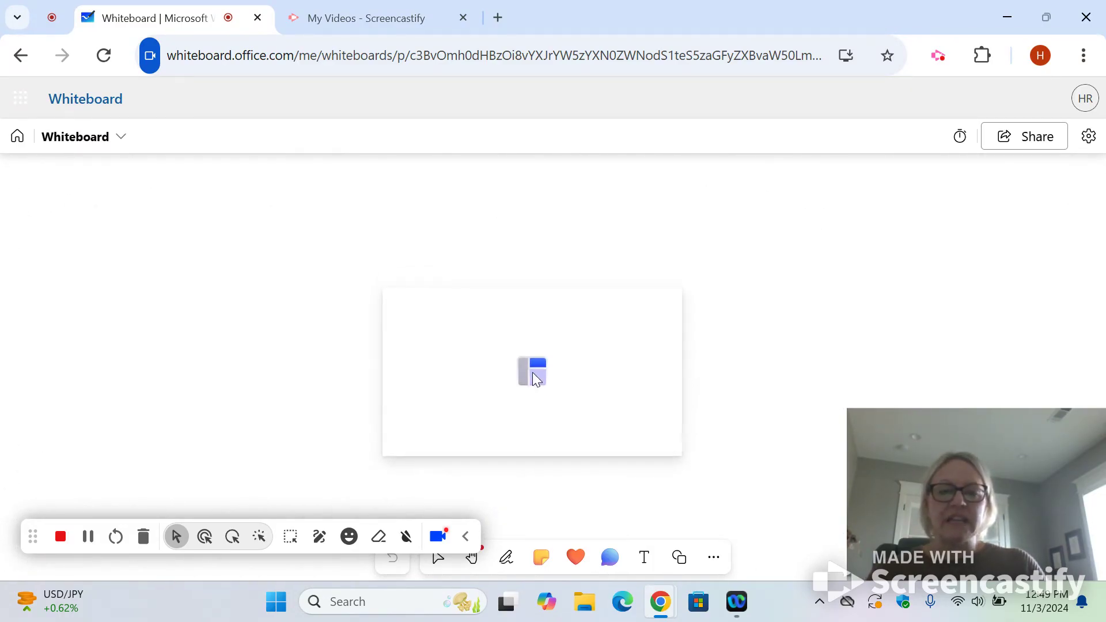
click(570, 385)
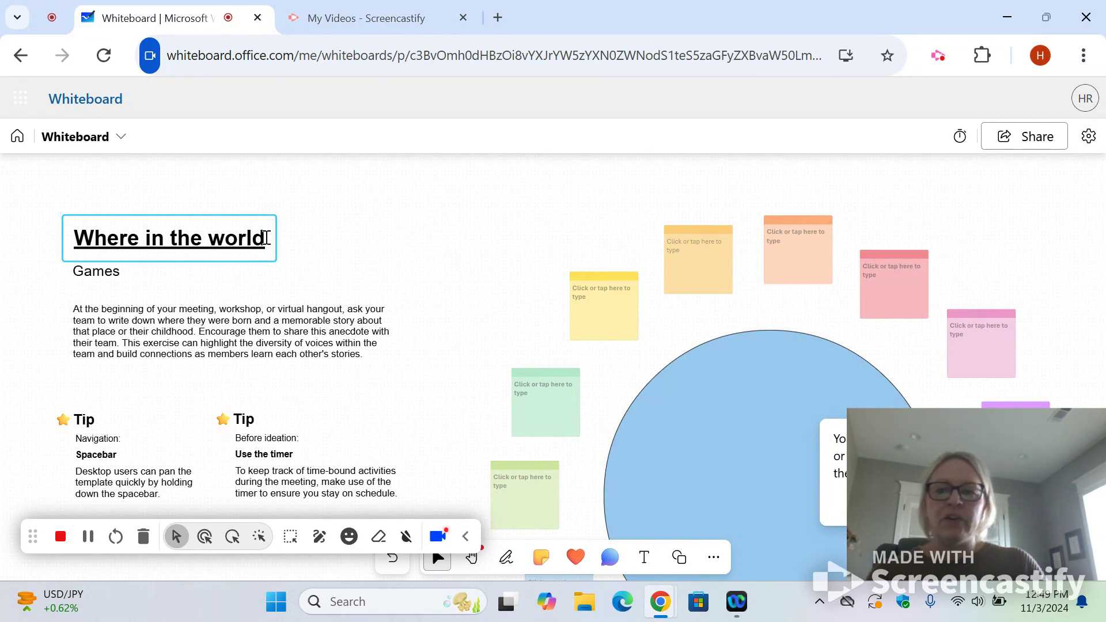
- Delete the "Where in the world" heading from the template
click(266, 238)
click(309, 295)
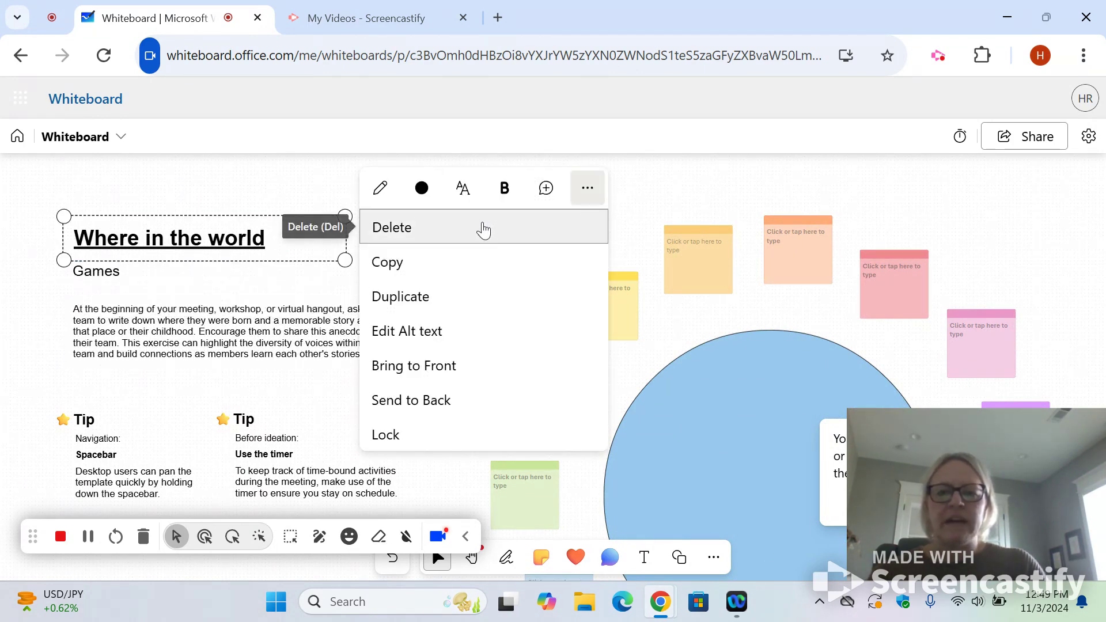
click(398, 226)
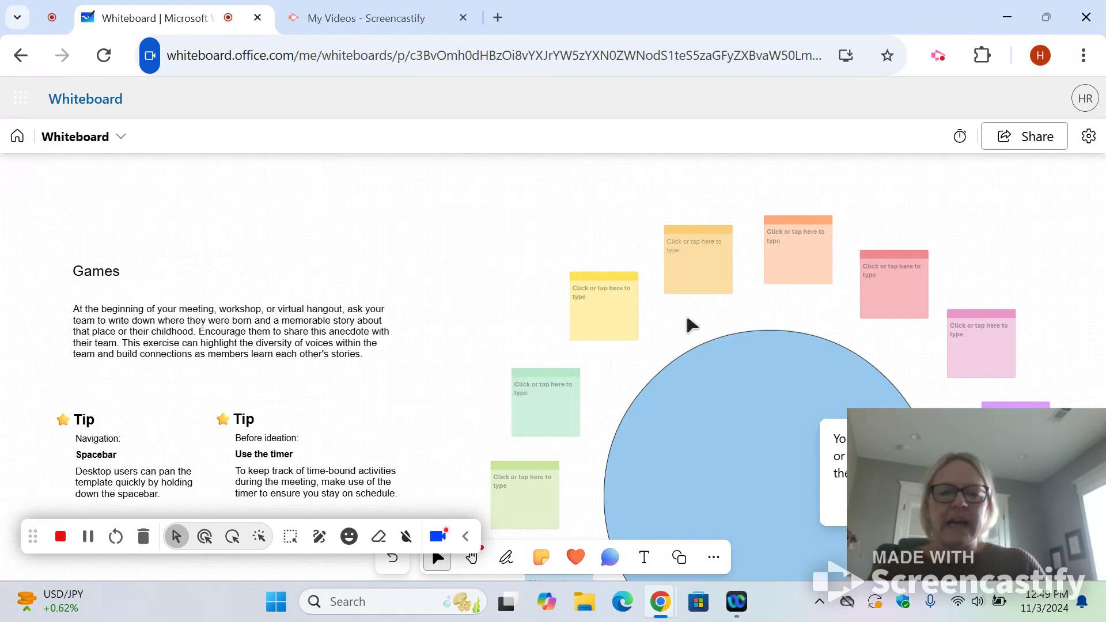
- Move the large blue circle slightly upward and enter "Bears" as the text at its center
mouse_move(739, 445)
mouse_down()
mouse_move(699, 400)
mouse_move(742, 434)
mouse_up()
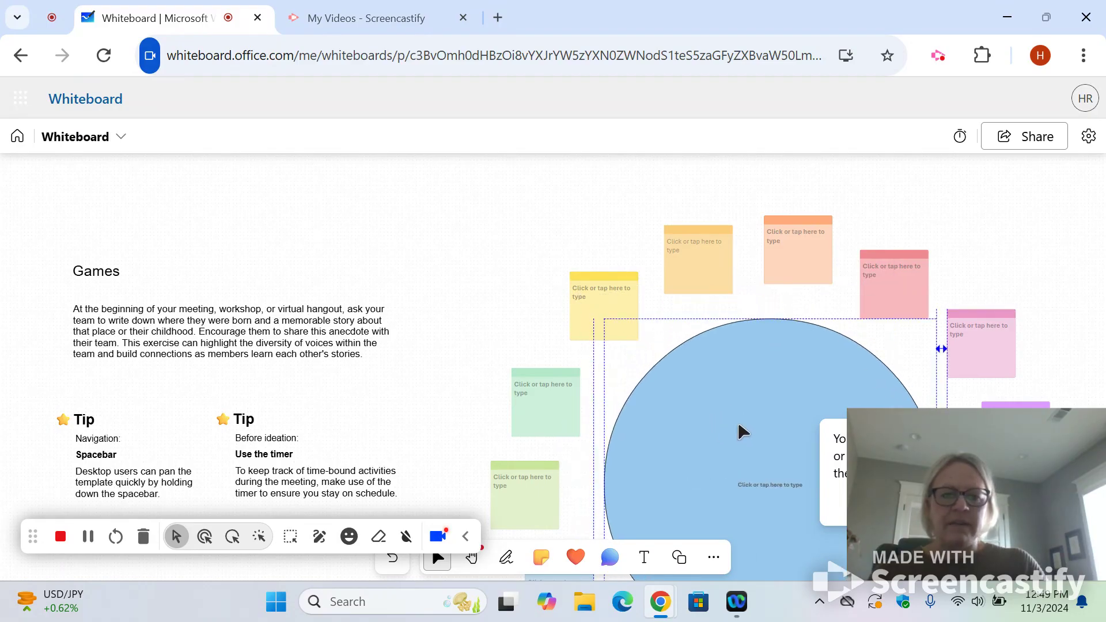
click(482, 263)
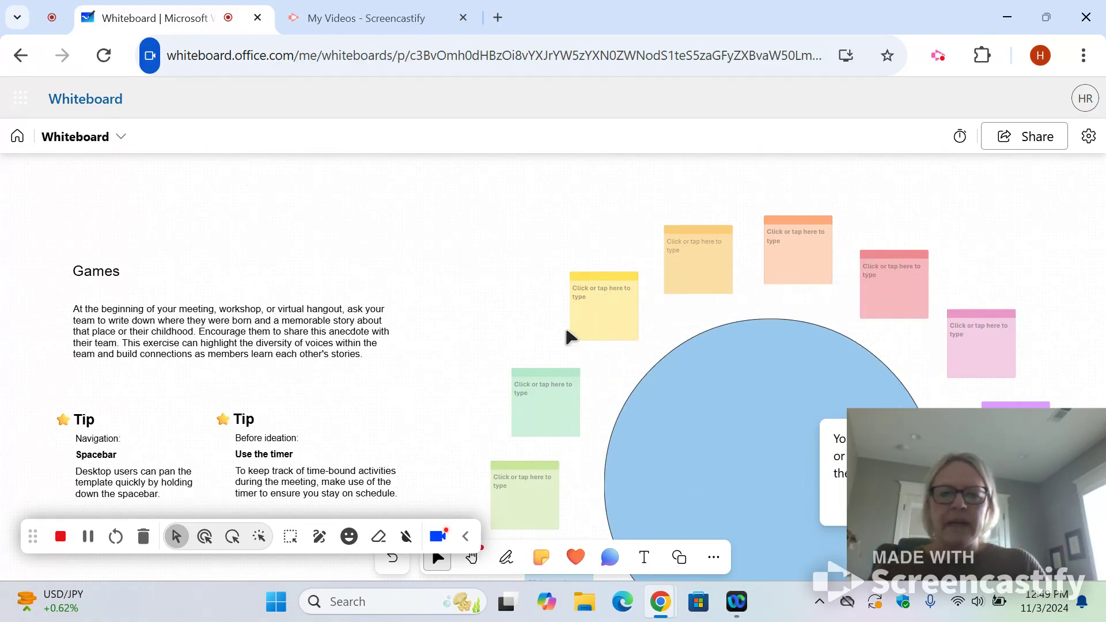
click(753, 469)
click(754, 469)
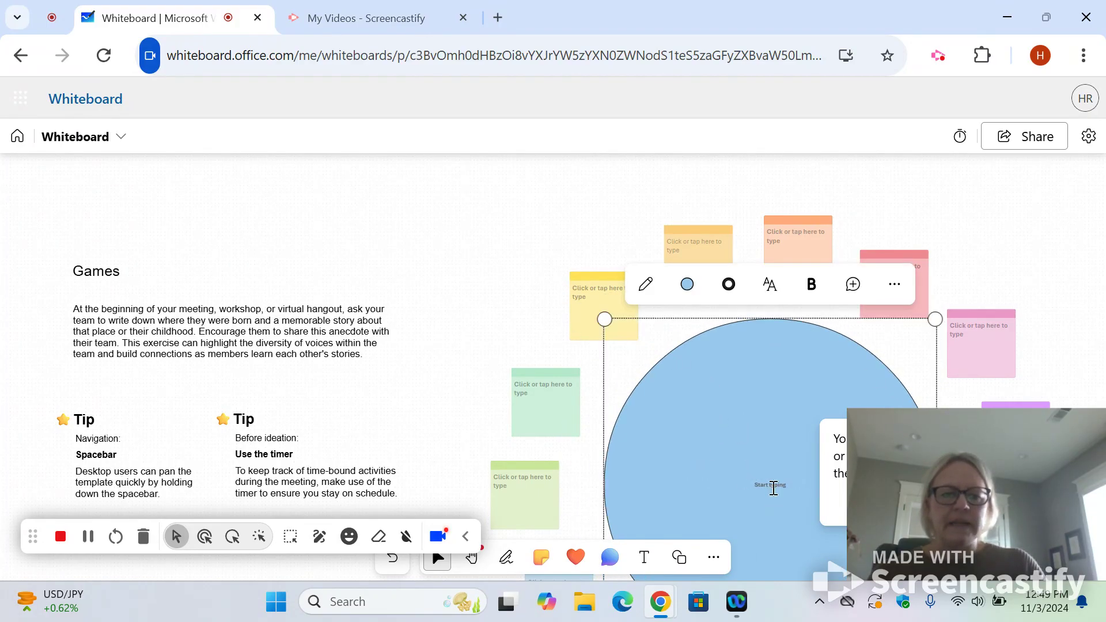
text(Bears)
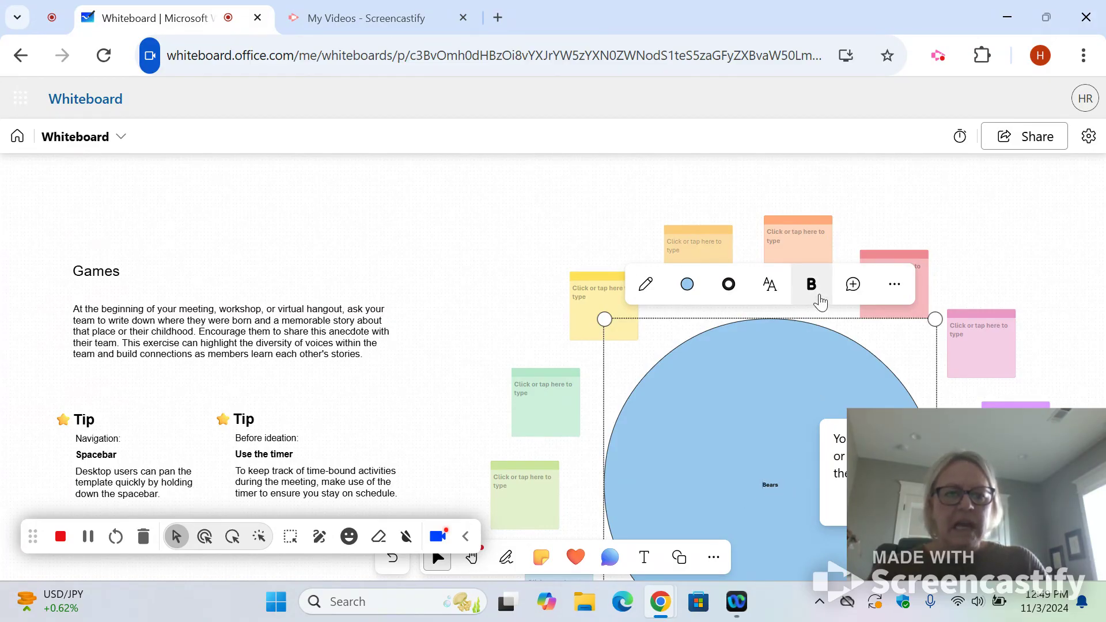
click(769, 286)
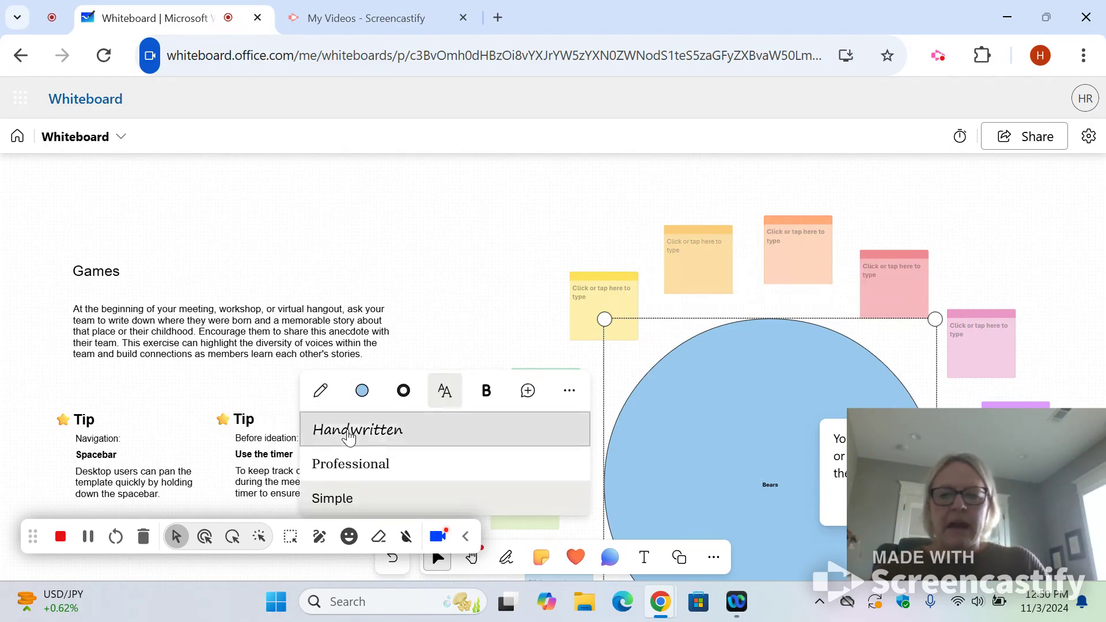
scroll(349, 433, down, 2)
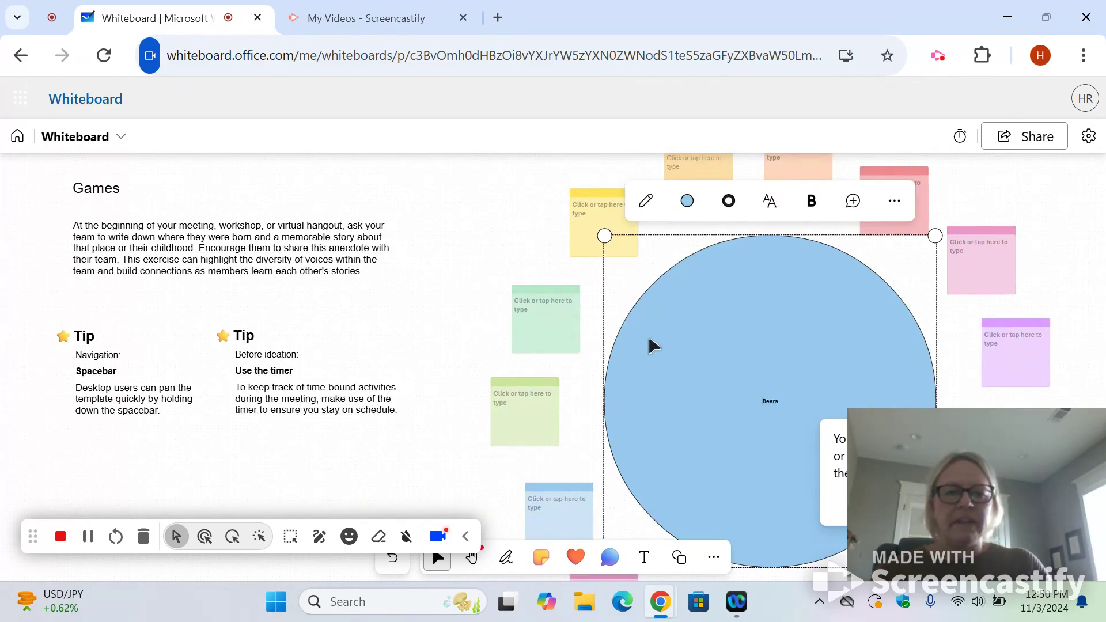
- Delete the description paragraph under "Games" and the explanatory text under "Use the timer"
click(247, 252)
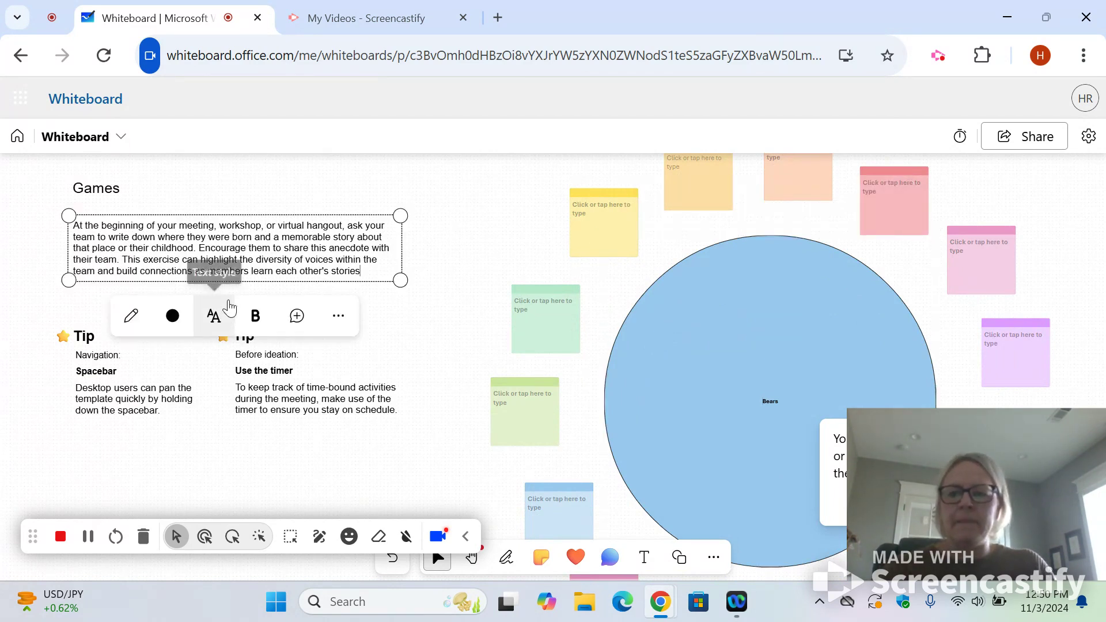
click(339, 315)
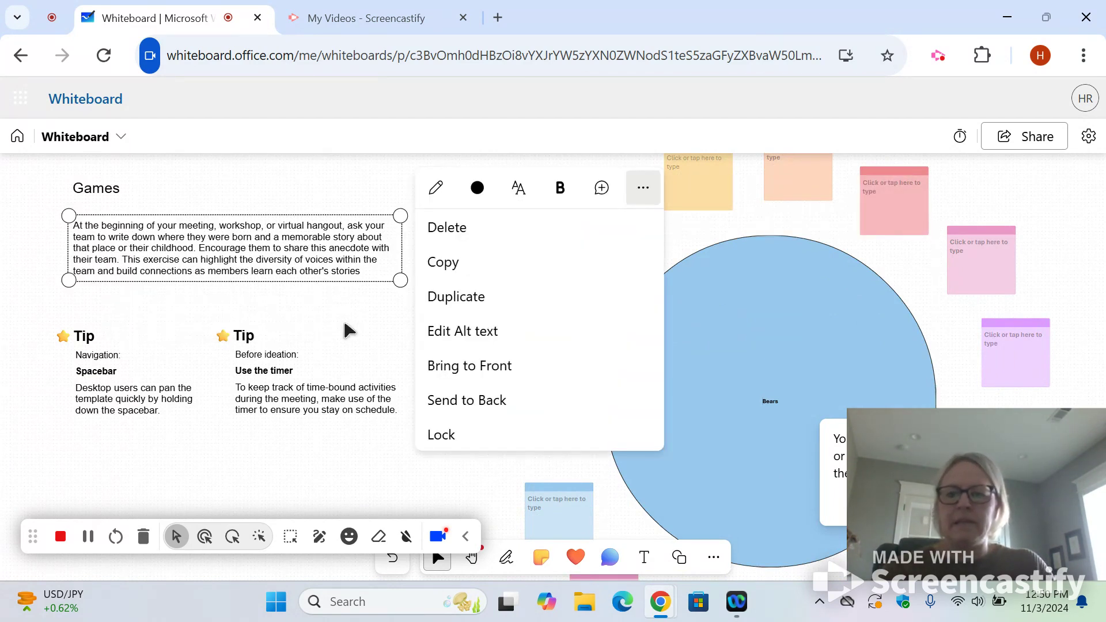
click(445, 229)
click(316, 388)
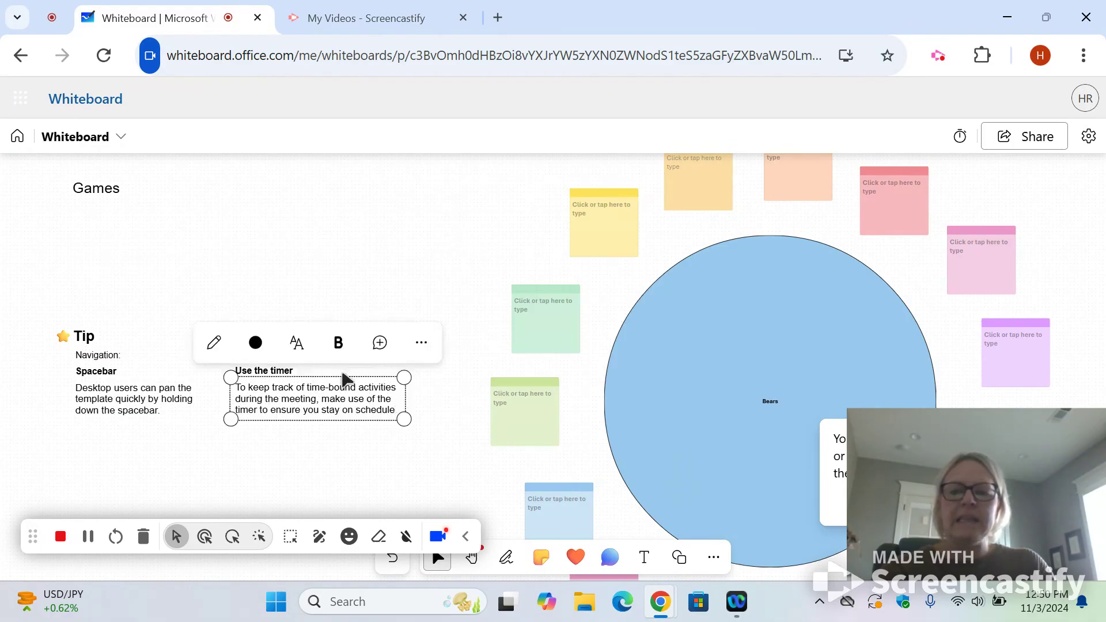
click(423, 344)
click(285, 384)
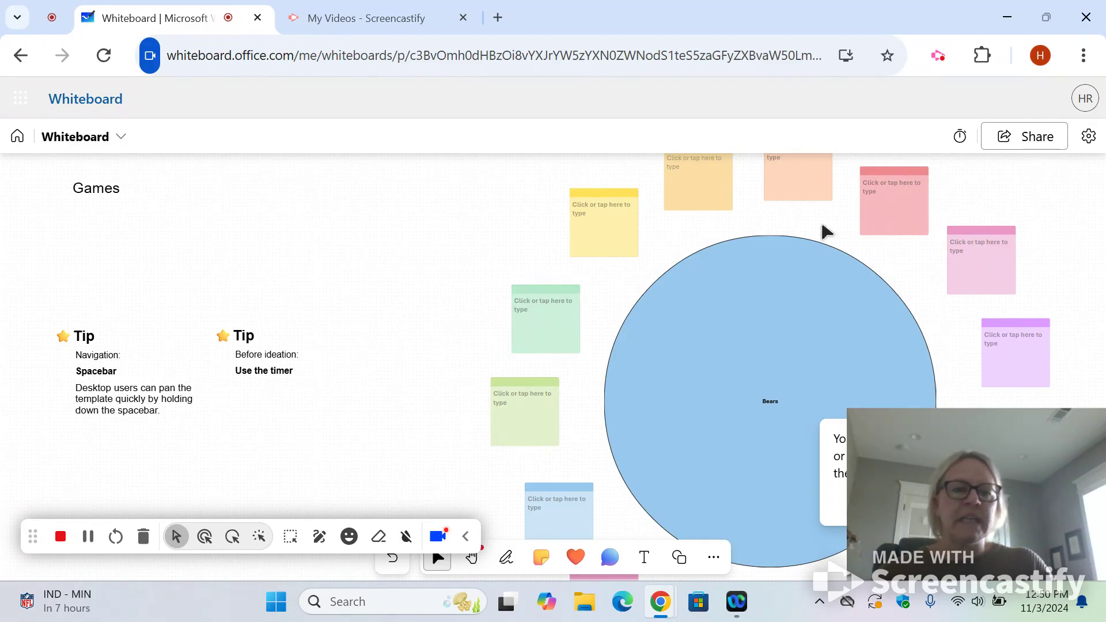
- Open the mint green sticky note beside the blue circle for text entry
click(557, 331)
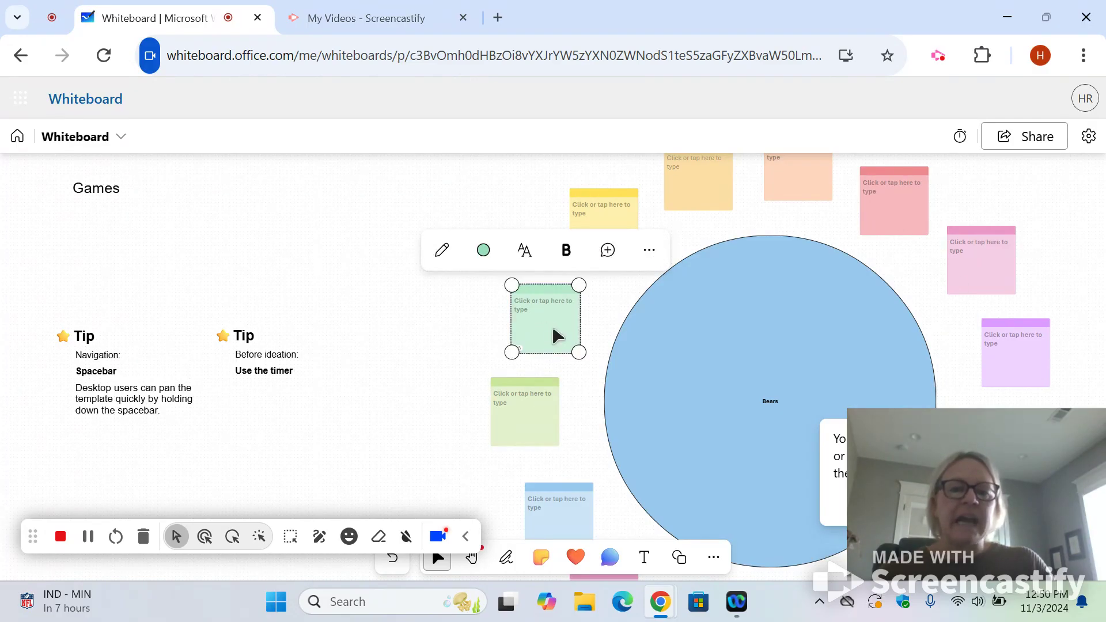
click(547, 316)
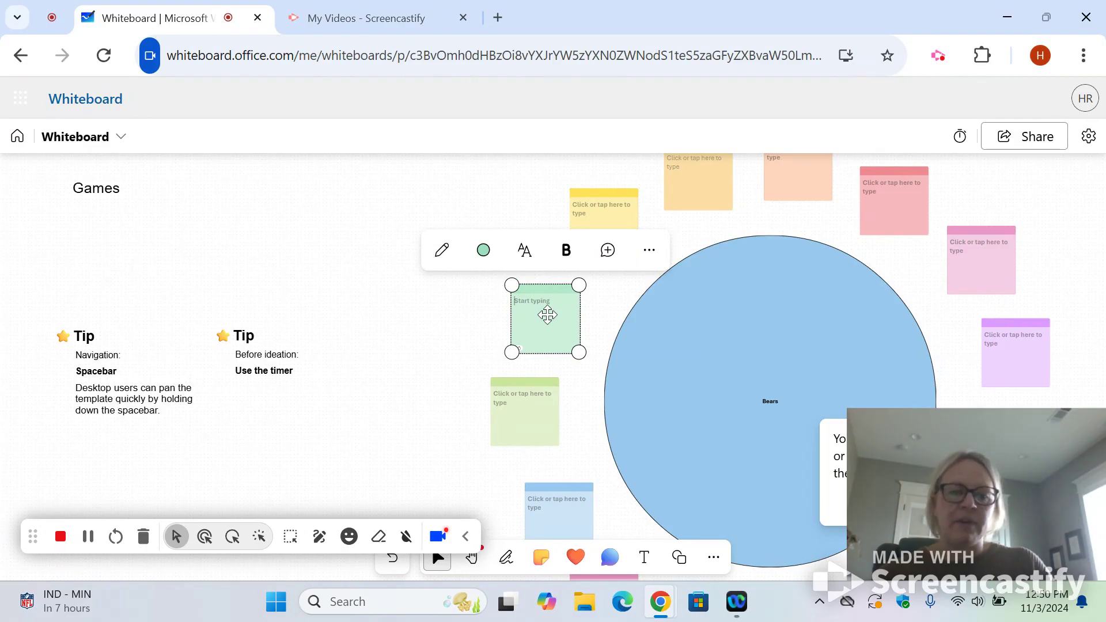